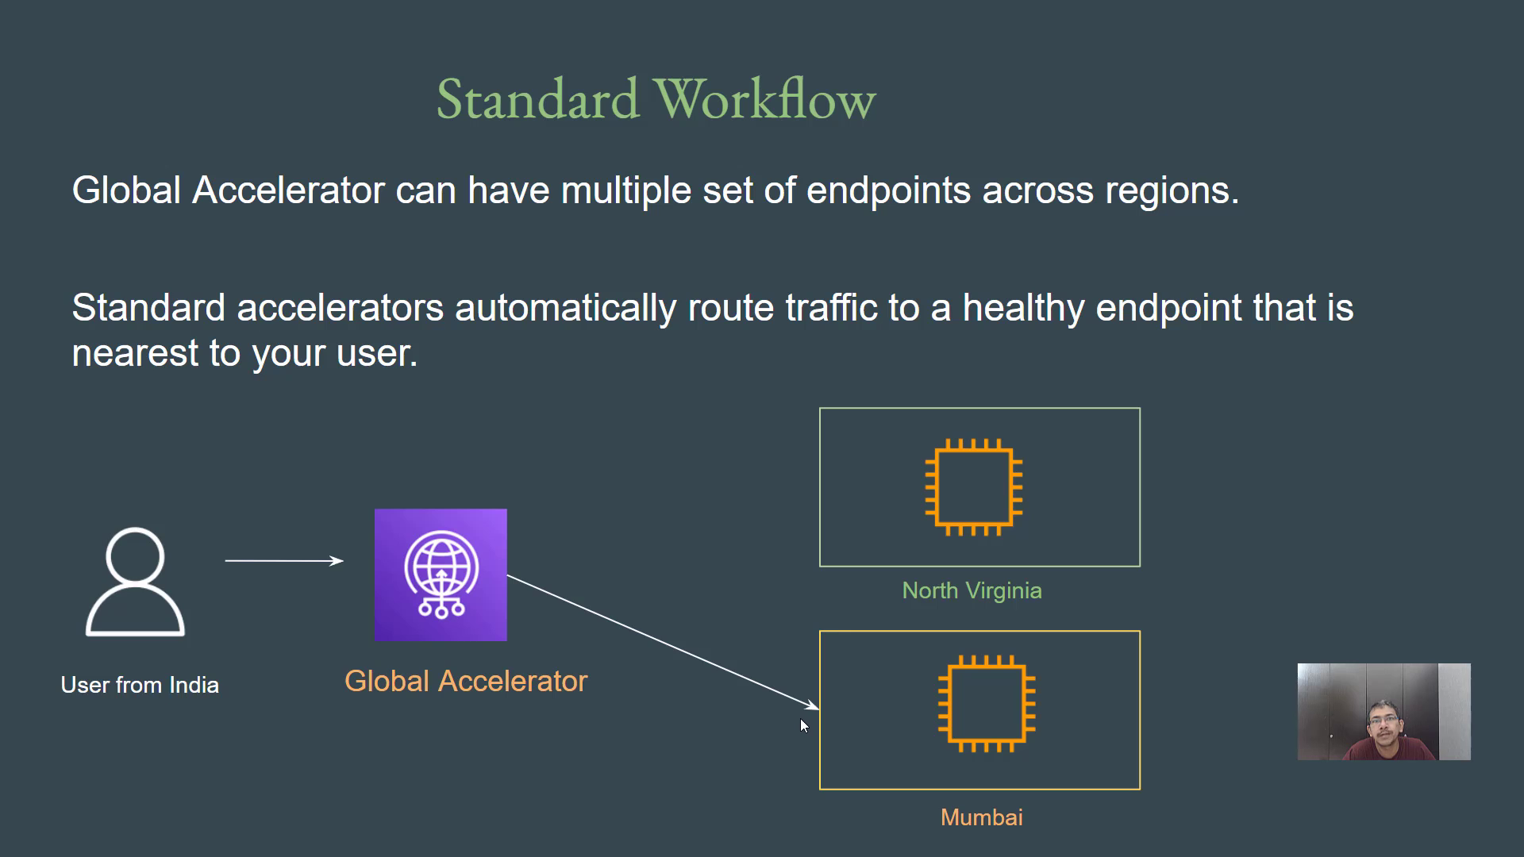
Open the demo-global-accelerator details page in the Global Accelerator console.
key("alt+Tab")
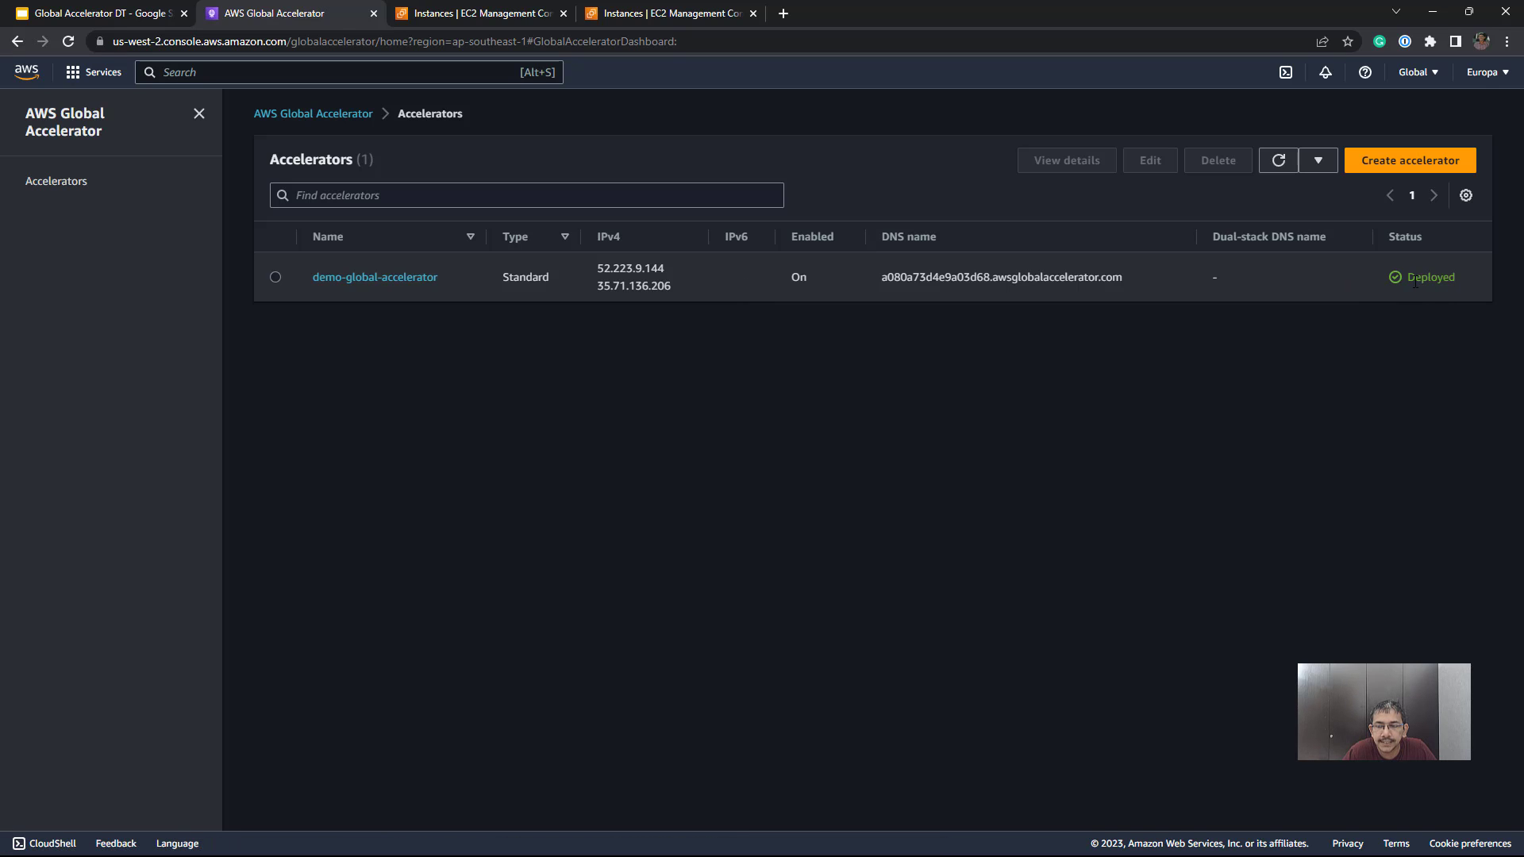
left_click(380, 278)
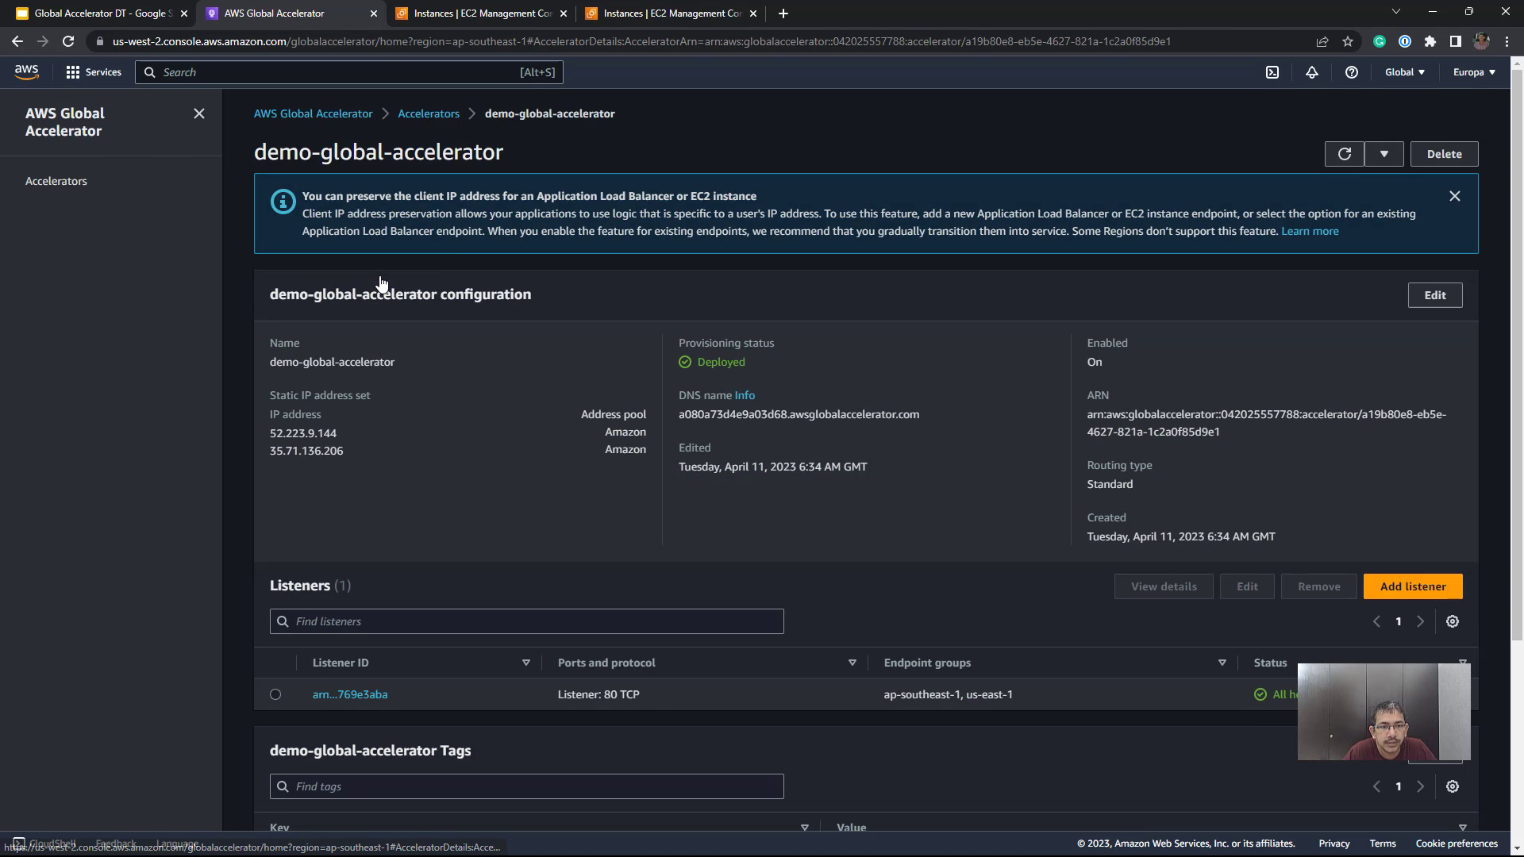
scroll(451, 365, "down", 1)
scroll(445, 352, "down", 2)
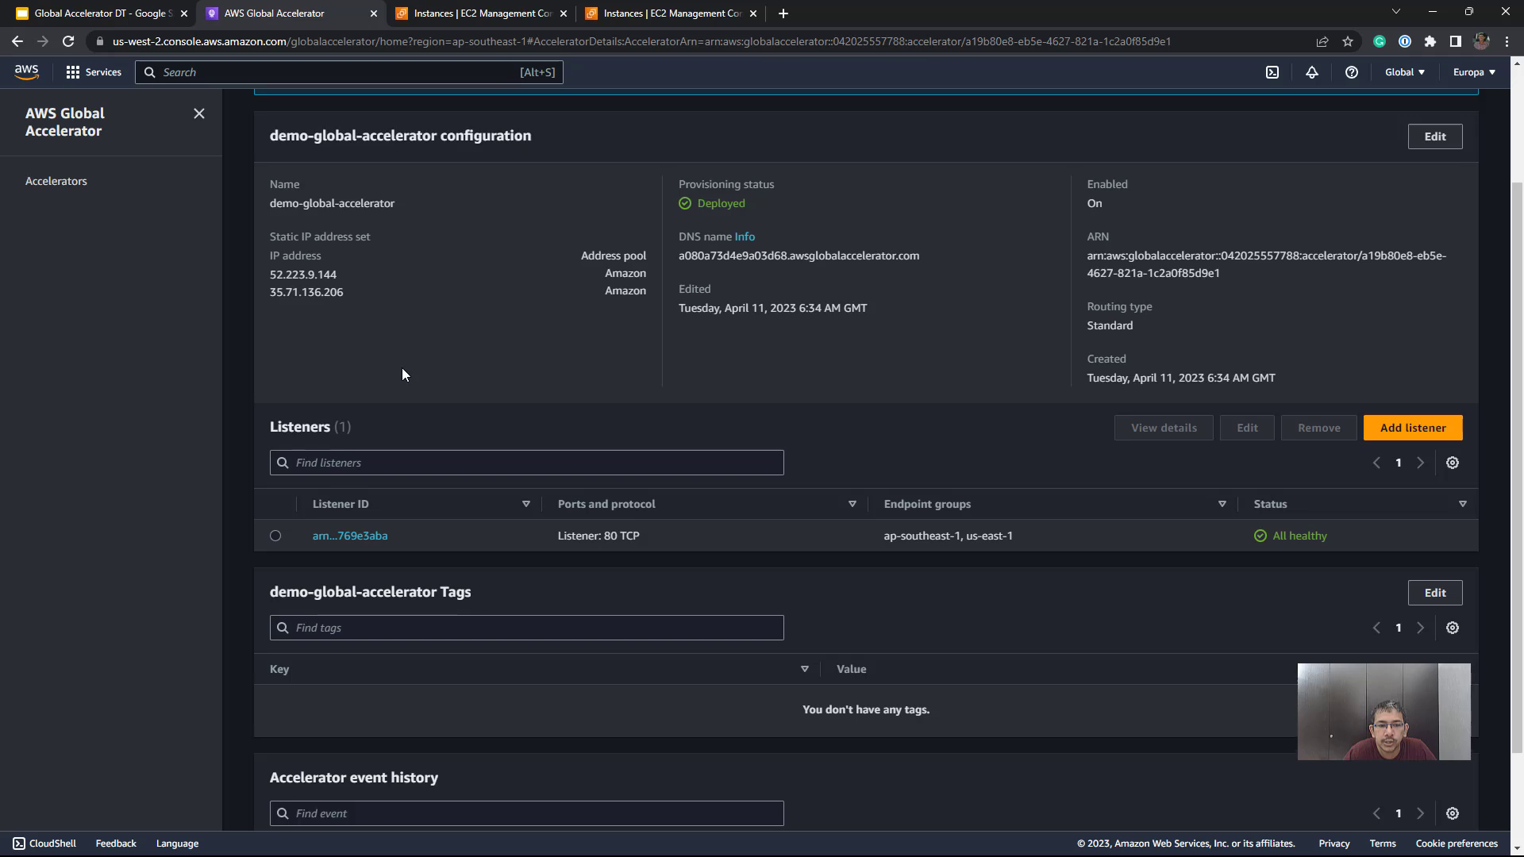
scroll(403, 367, "up", 1)
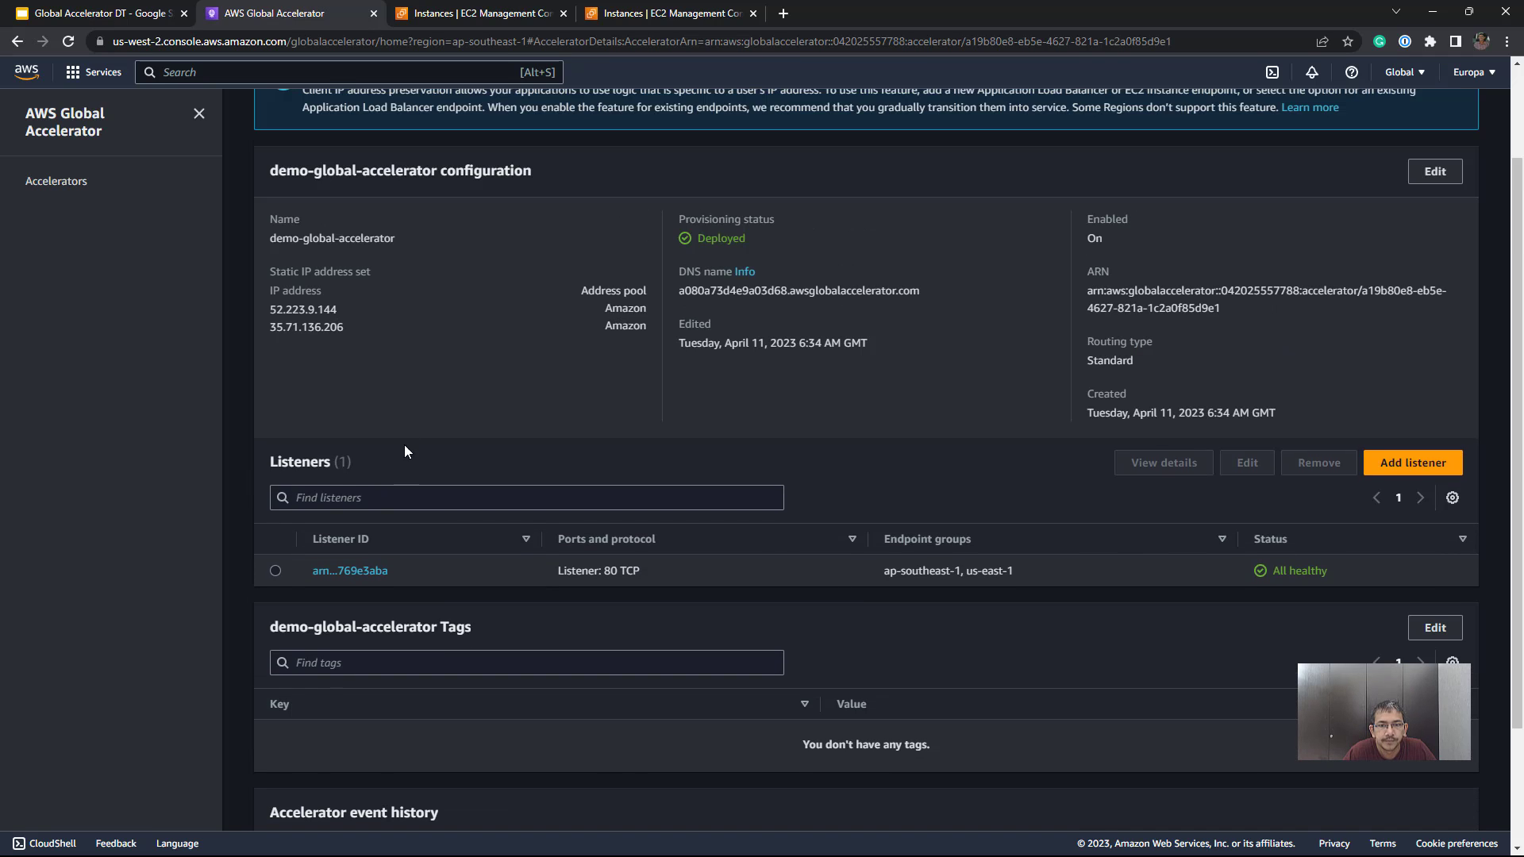
Review the port 80 listener's ap-southeast-1 and us-east-1 endpoint groups, then view the Singapore EC2 instances.
left_click(357, 571)
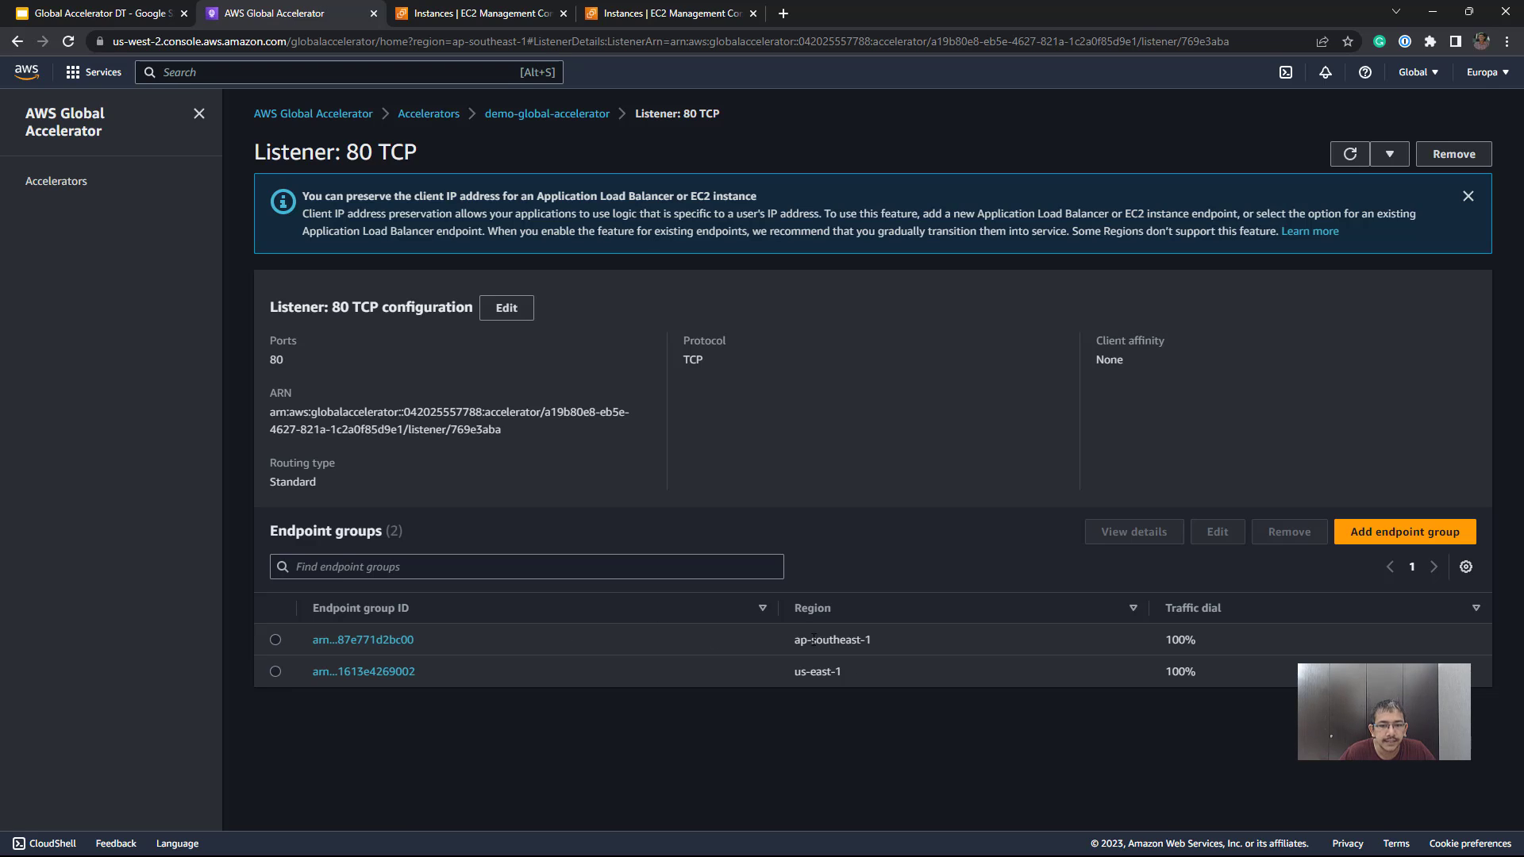
left_click_drag(878, 645, 794, 671)
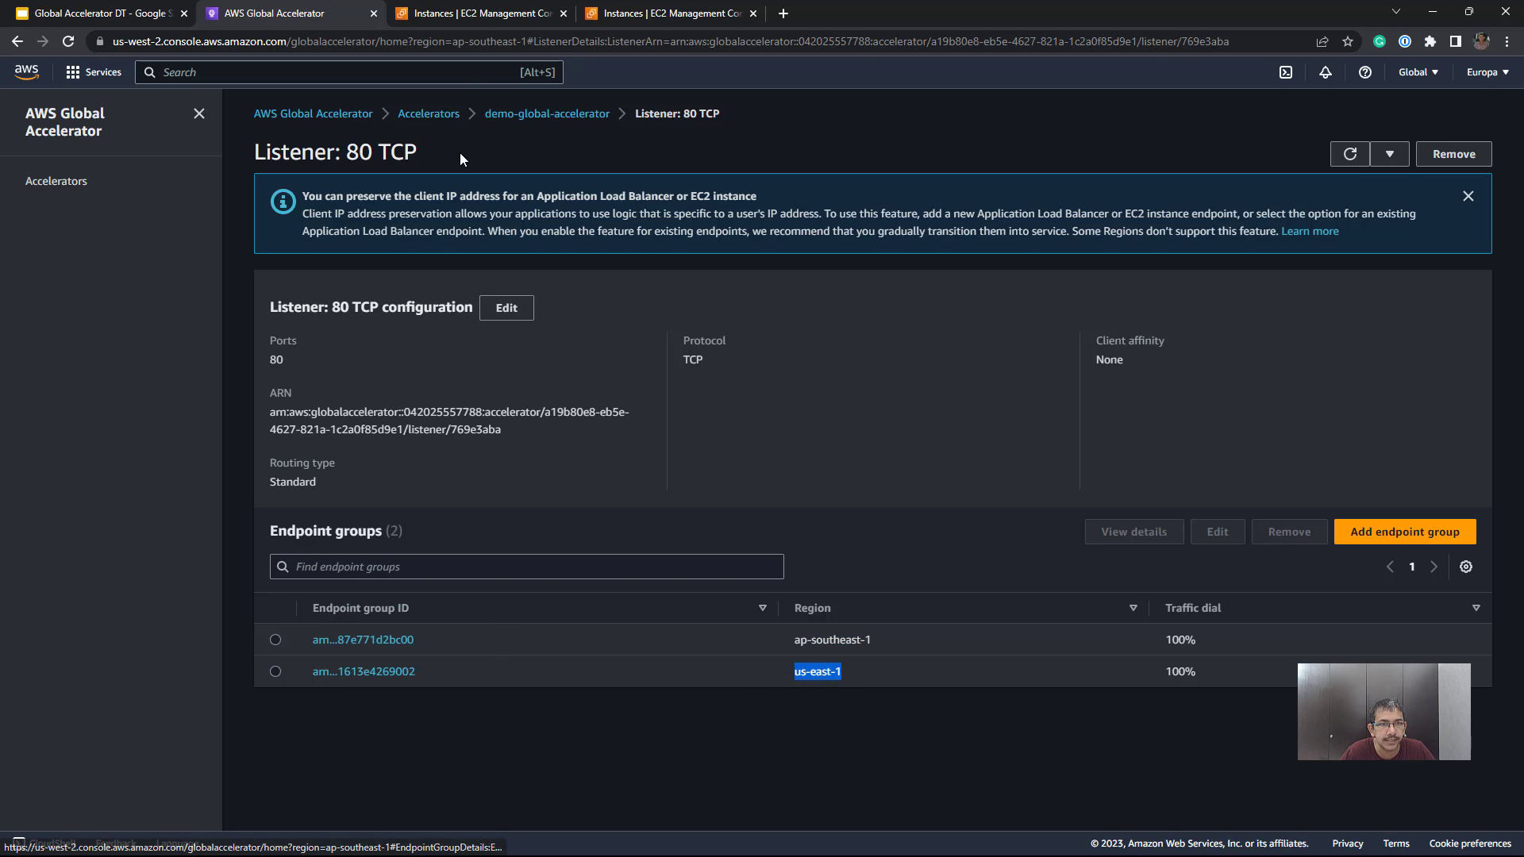
left_click(464, 12)
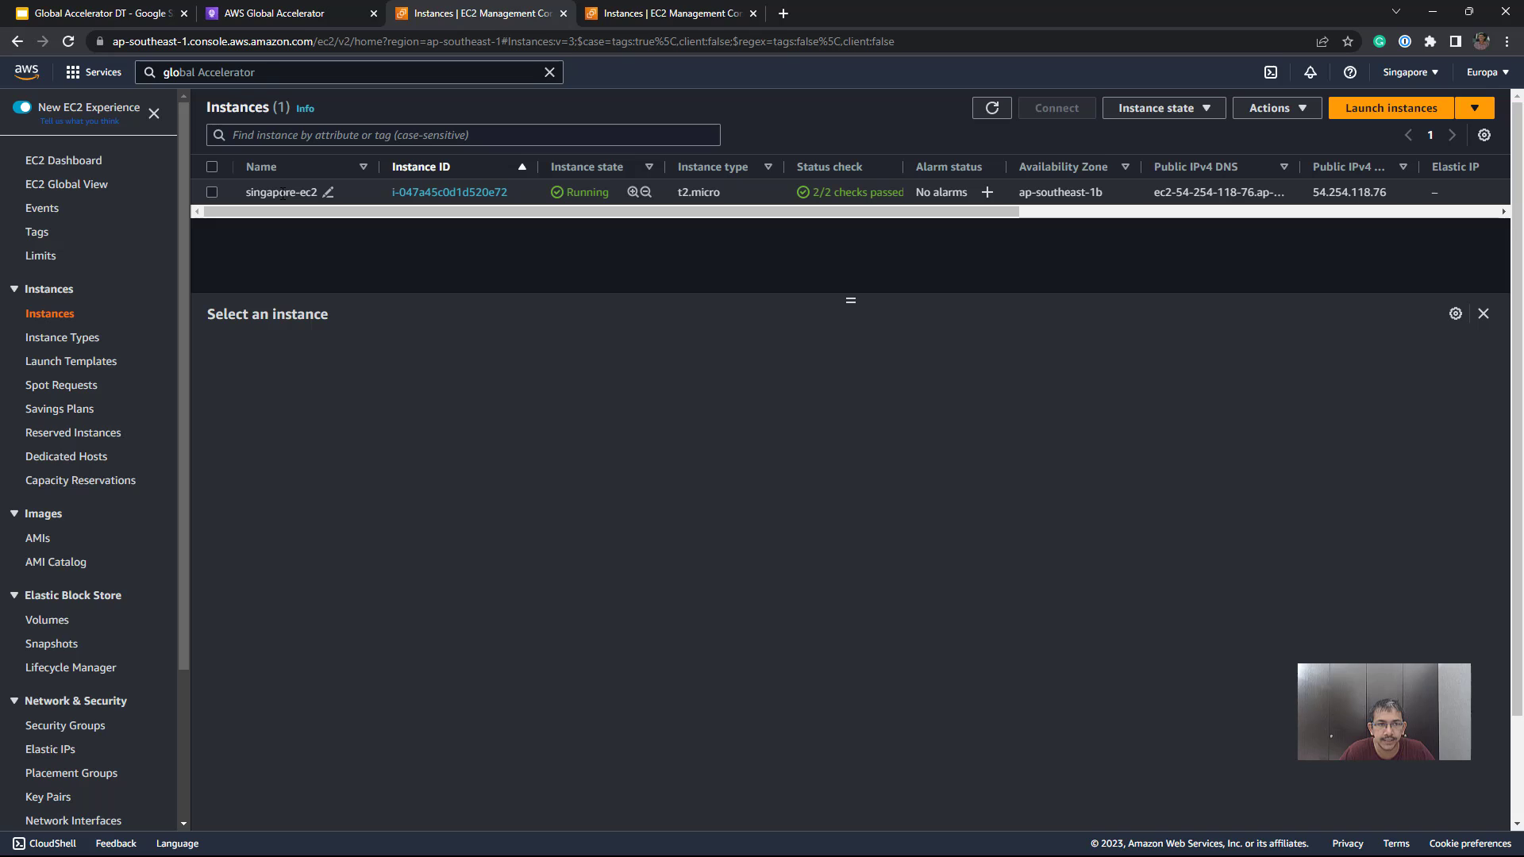
Browse to virginia-ec2's public IPv4 in a new tab, which returns 'North Virginia Region'.
left_click(641, 13)
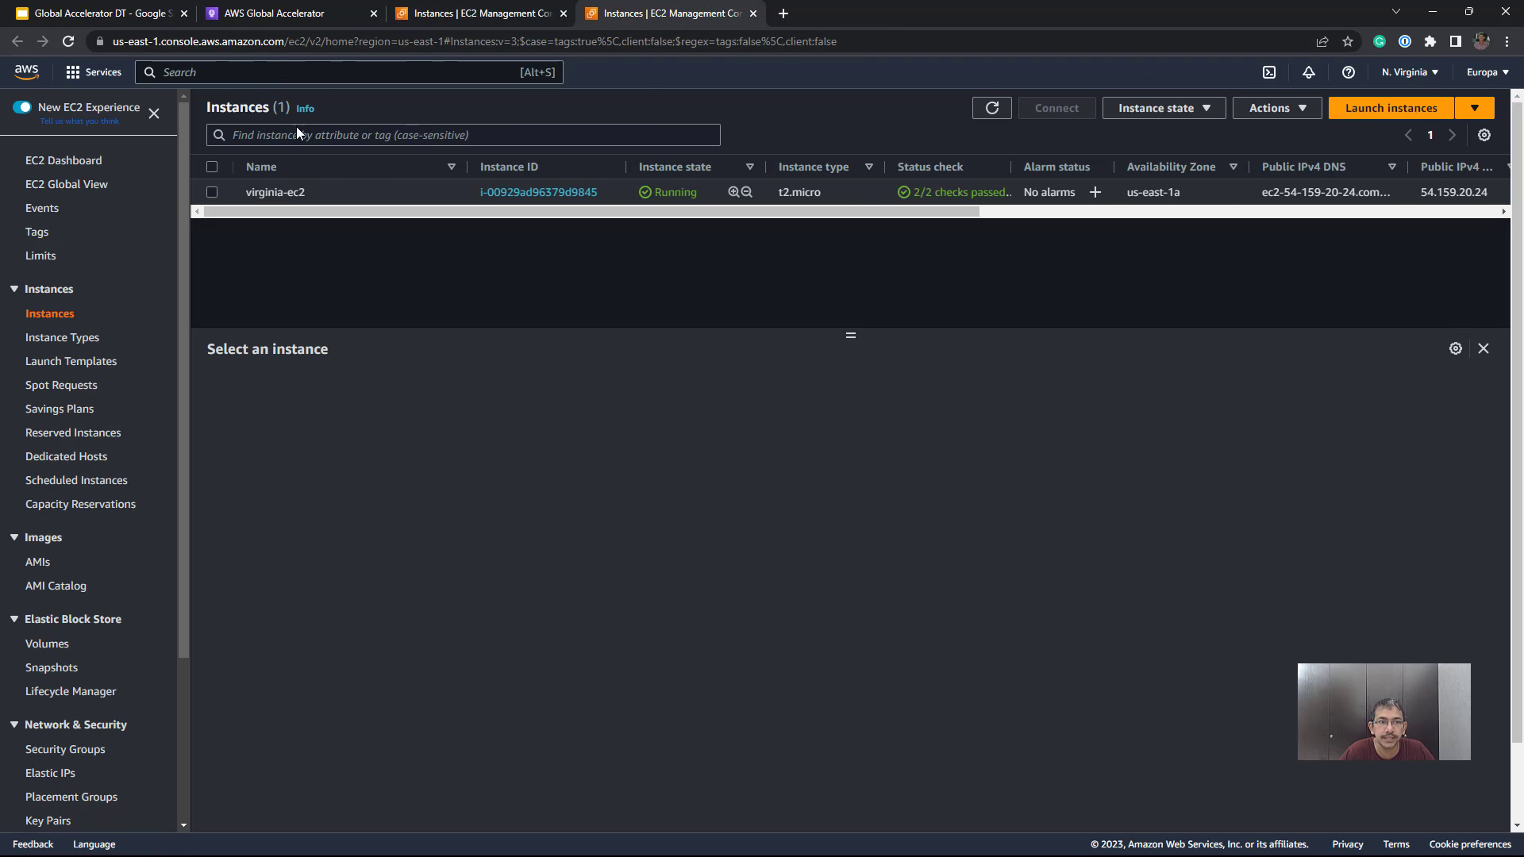
left_click(285, 194)
left_click(644, 466)
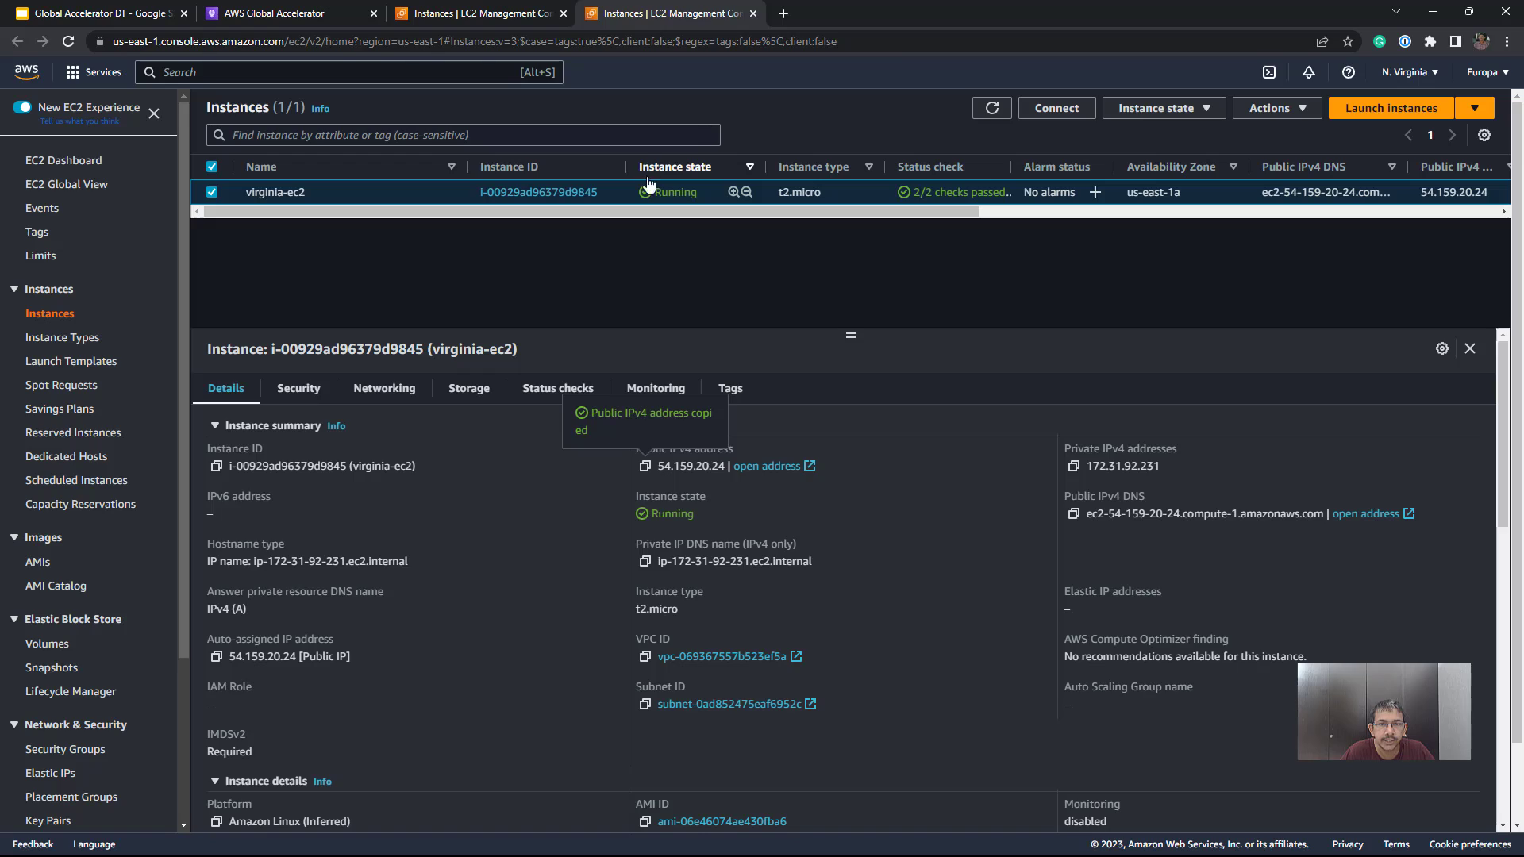
key("ctrl+t")
type("http://")
key("ctrl+v")
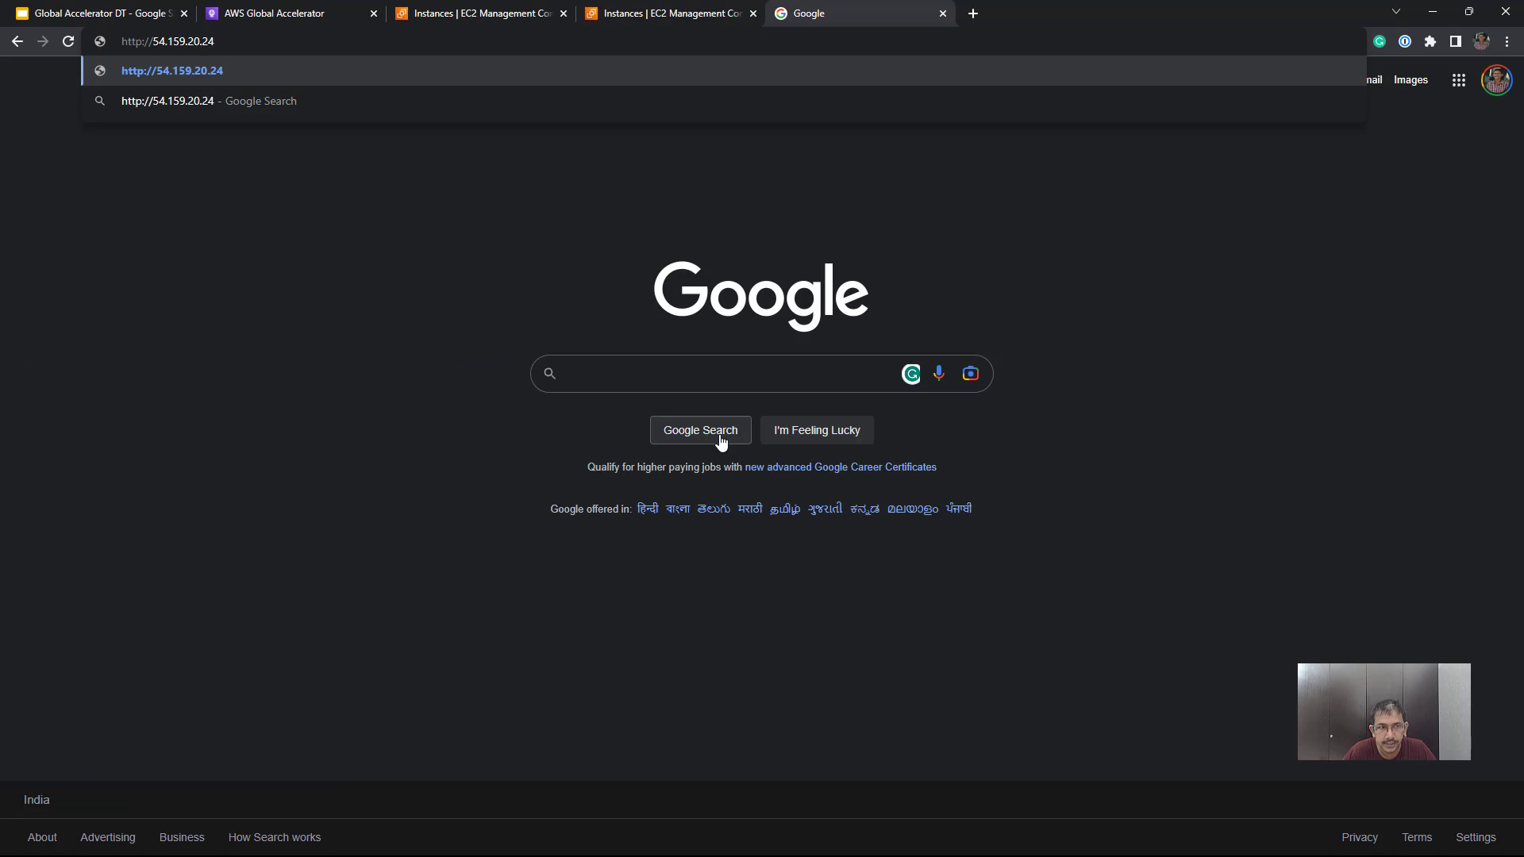
key("Return")
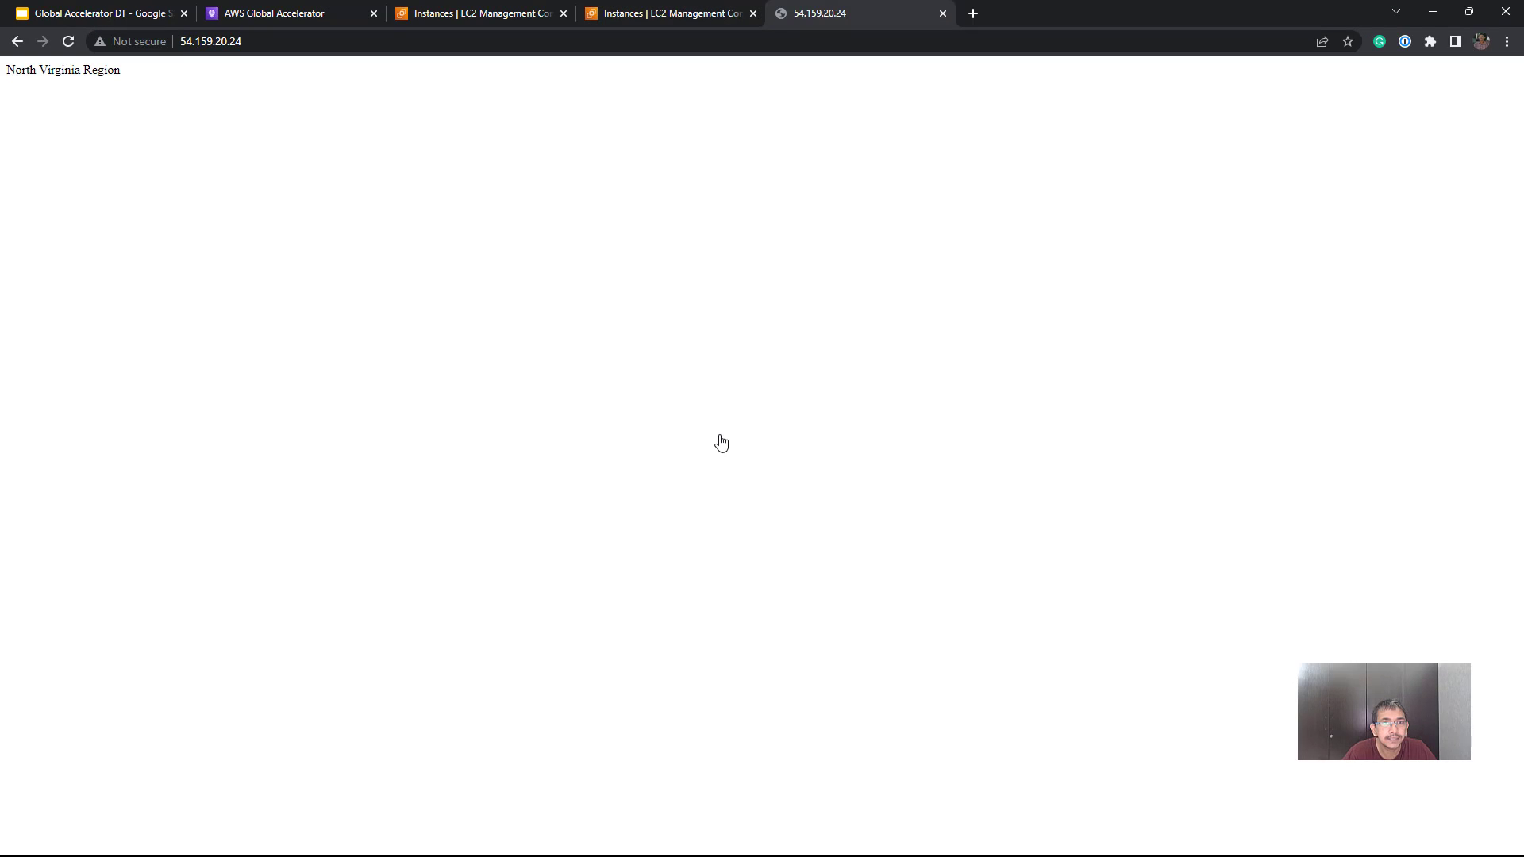
left_click_drag(4, 74, 140, 82)
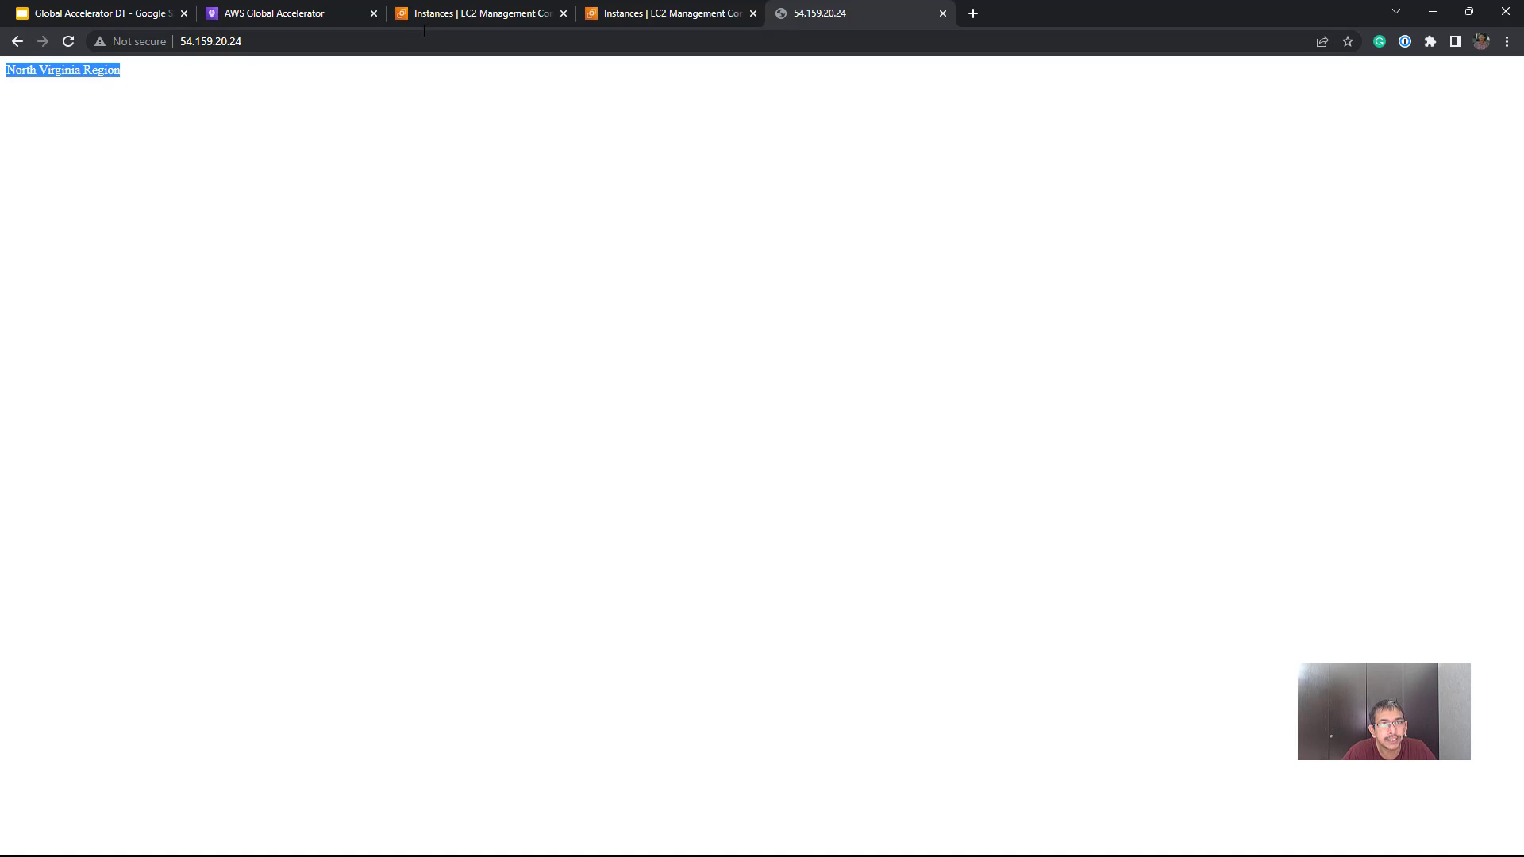
Browse to singapore-ec2's public IP 54.254.118.76, which returns 'Singapore Region', then return to the listener page.
left_click(473, 13)
left_click(258, 201)
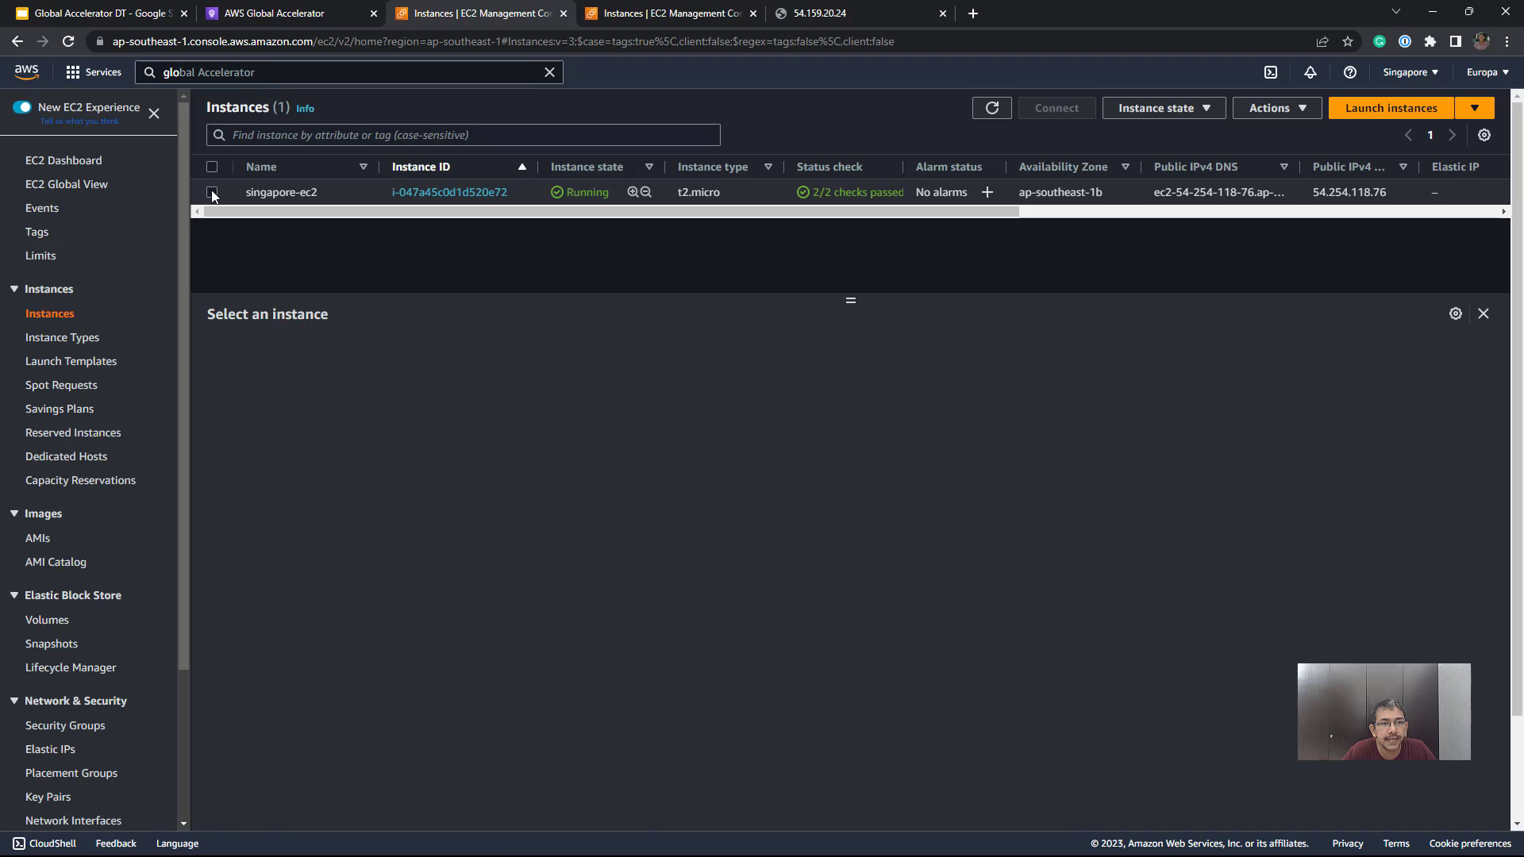
key("F5")
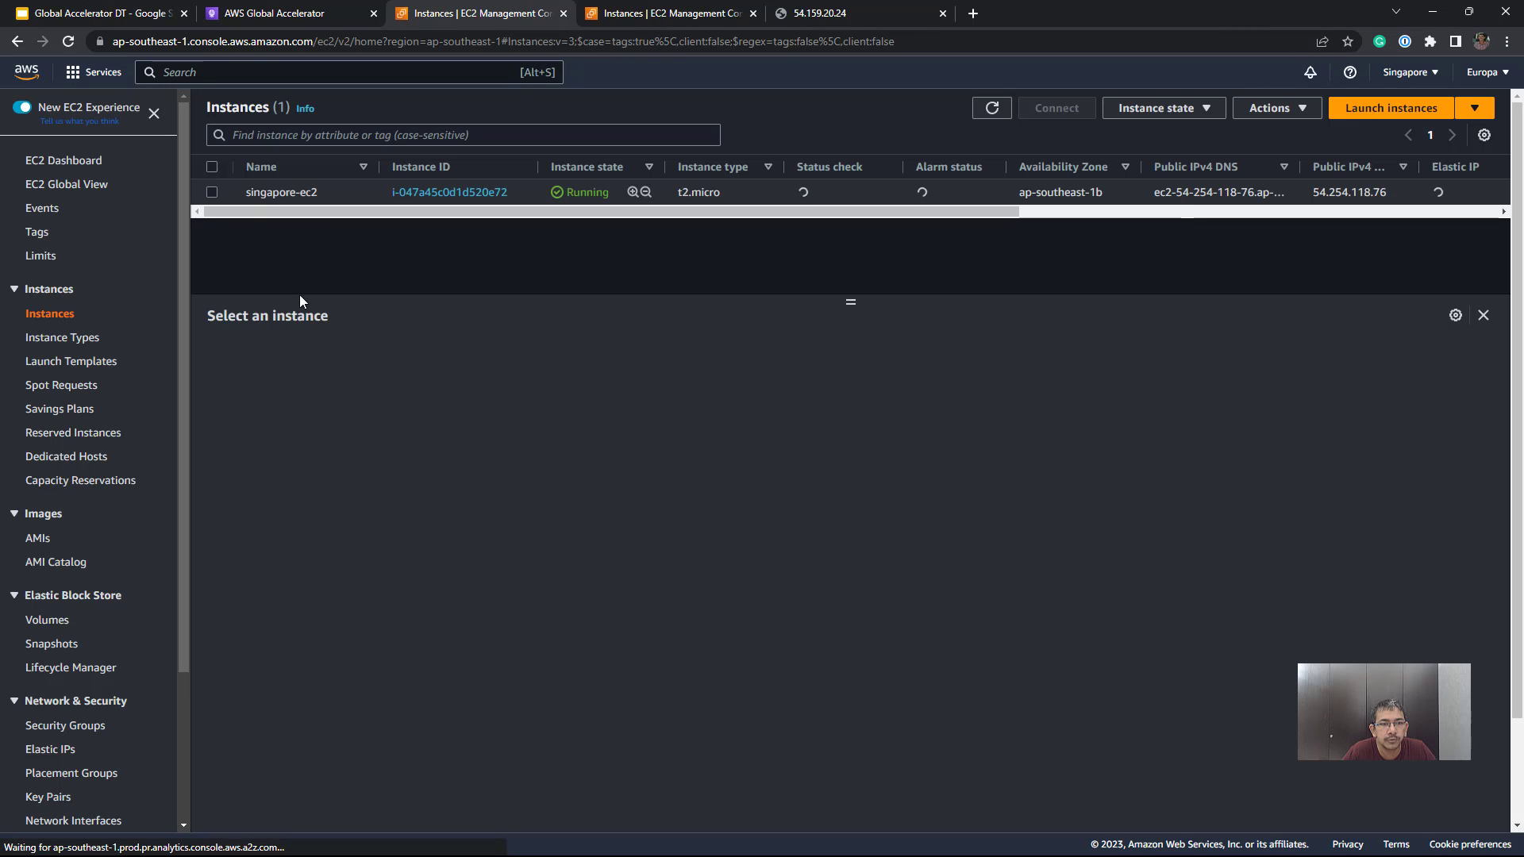
left_click(215, 195)
left_click(644, 432)
key("ctrl+9")
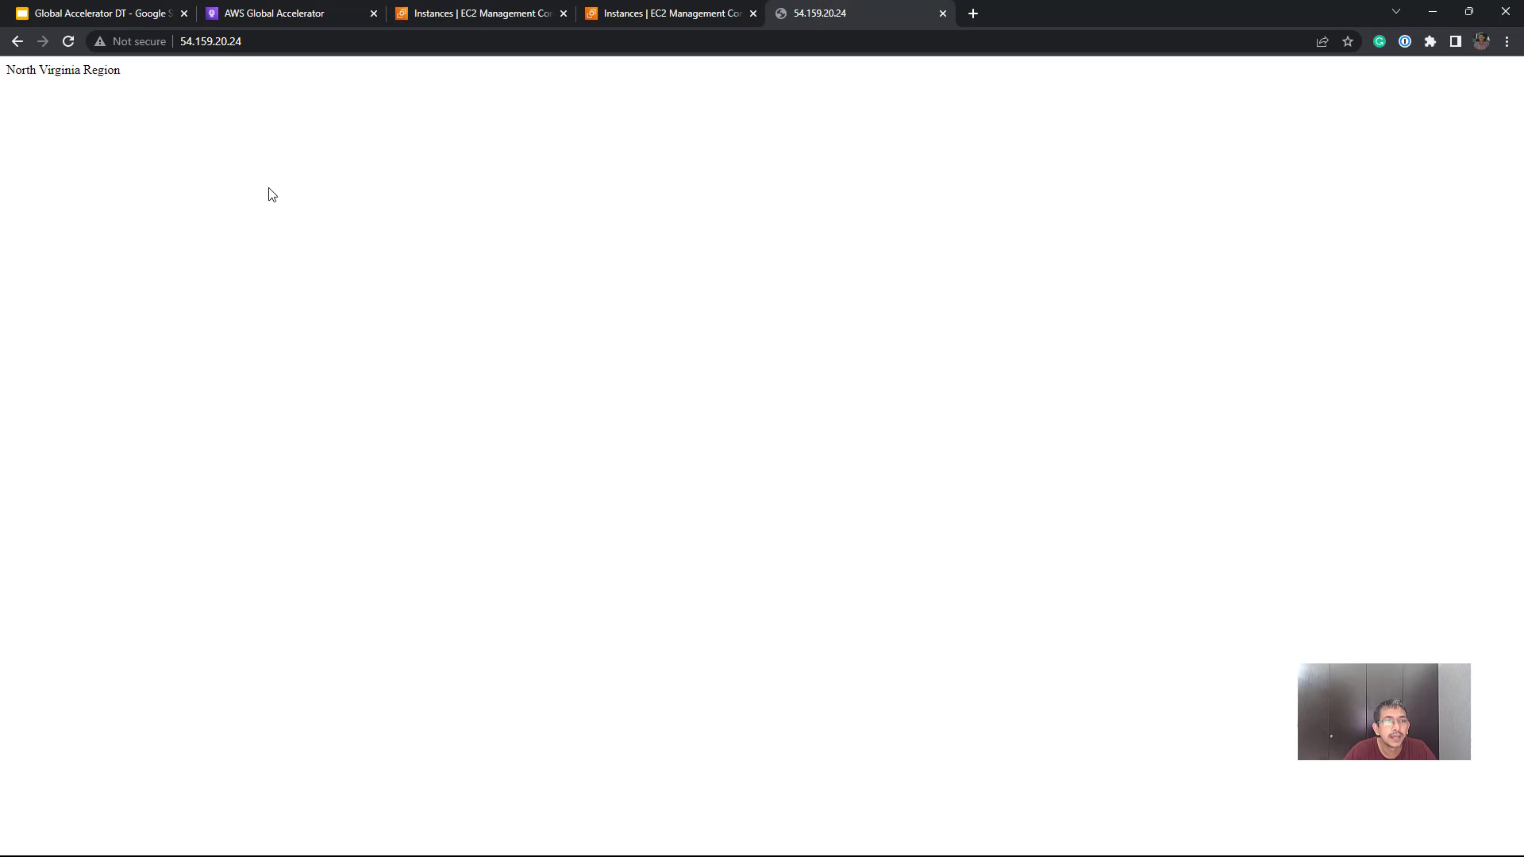
left_click(248, 46)
key("ctrl+v")
key("Return")
left_click_drag(3, 73, 103, 71)
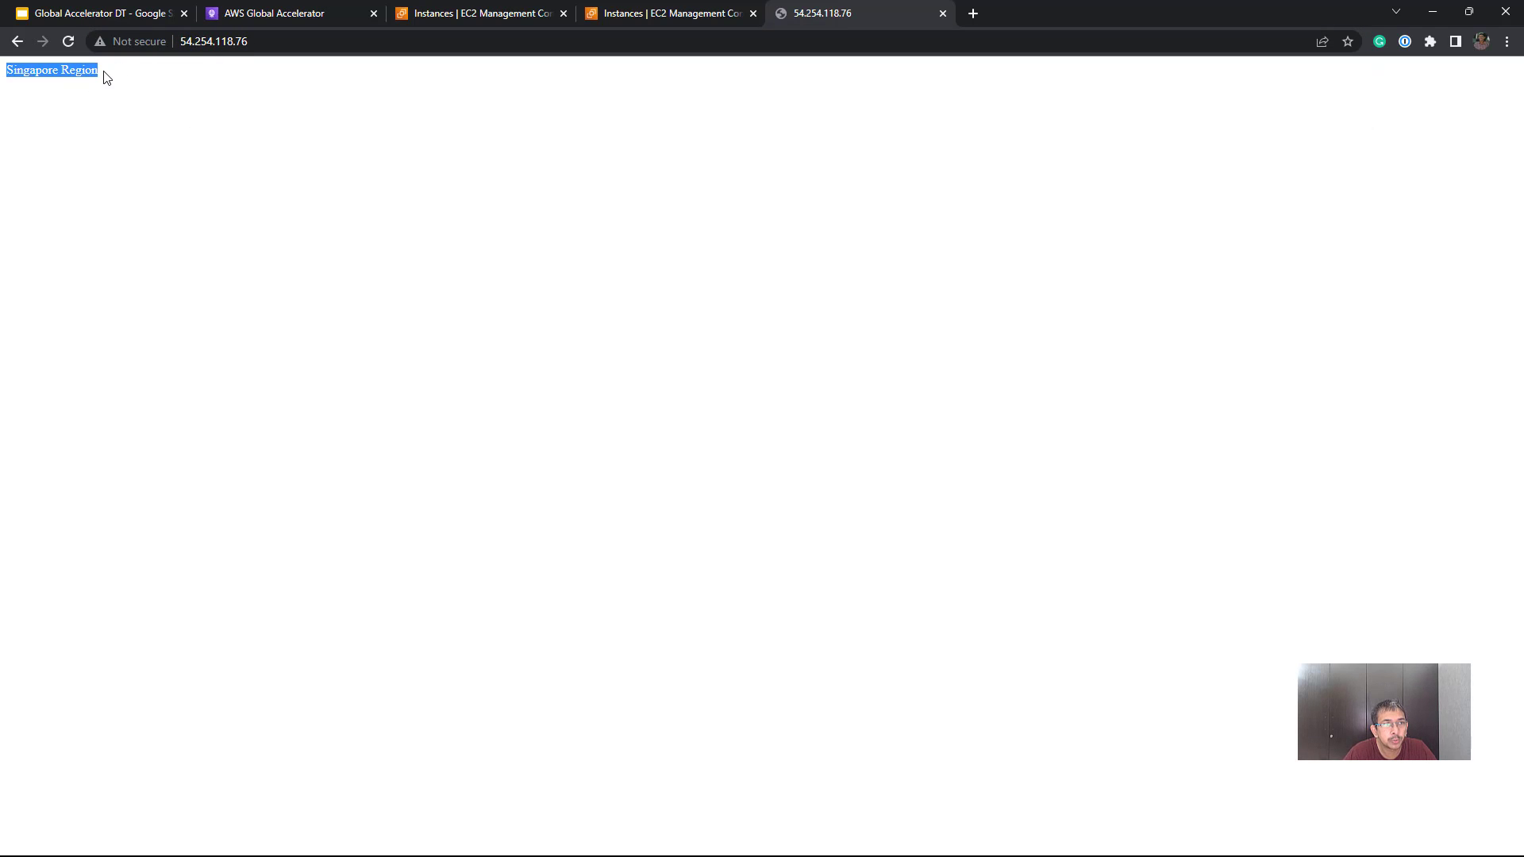
left_click(489, 6)
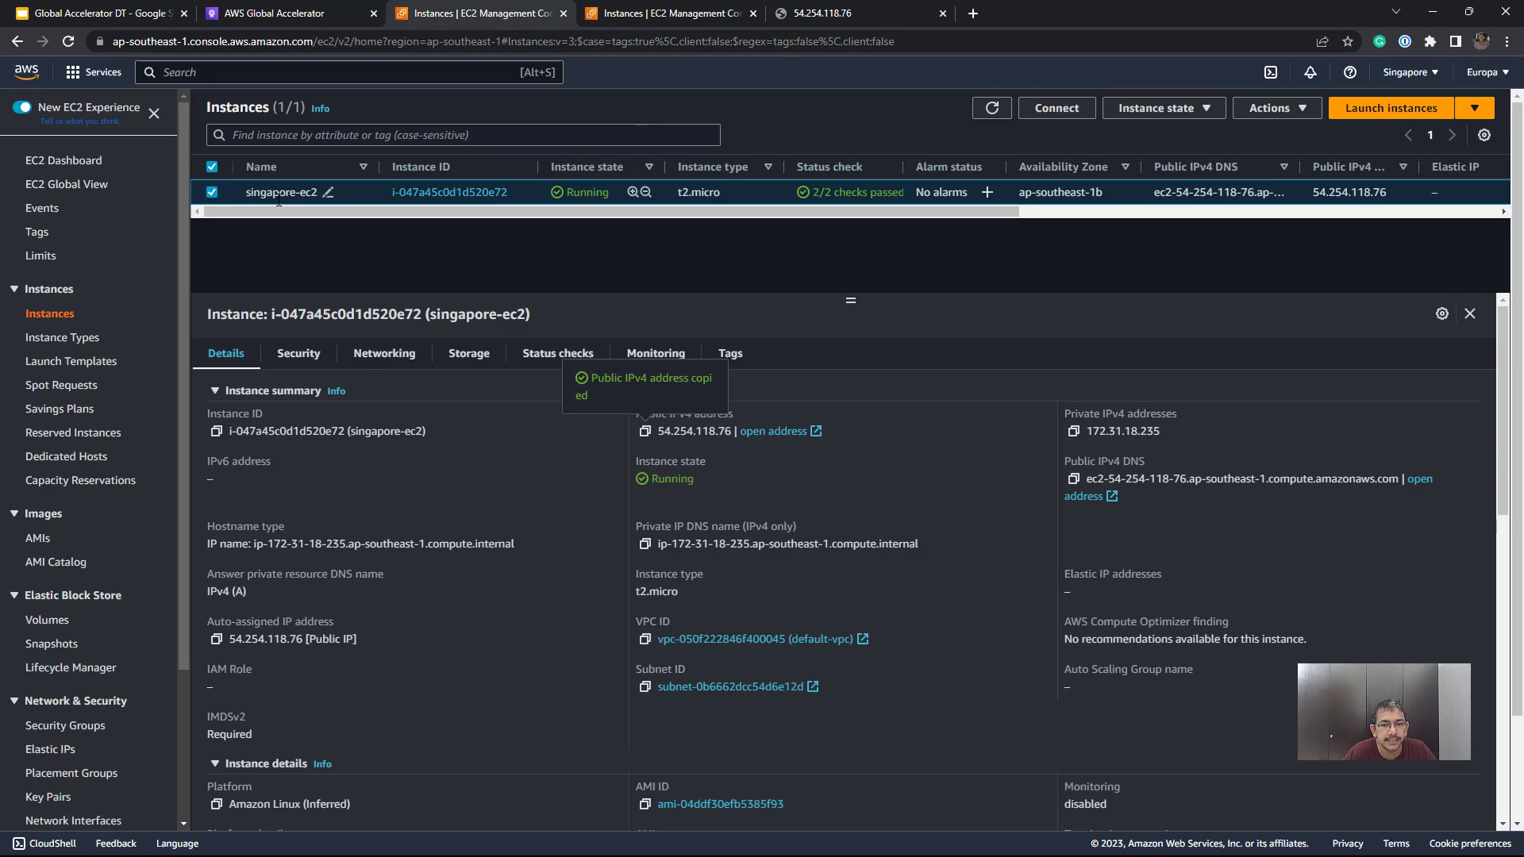
left_click(303, 6)
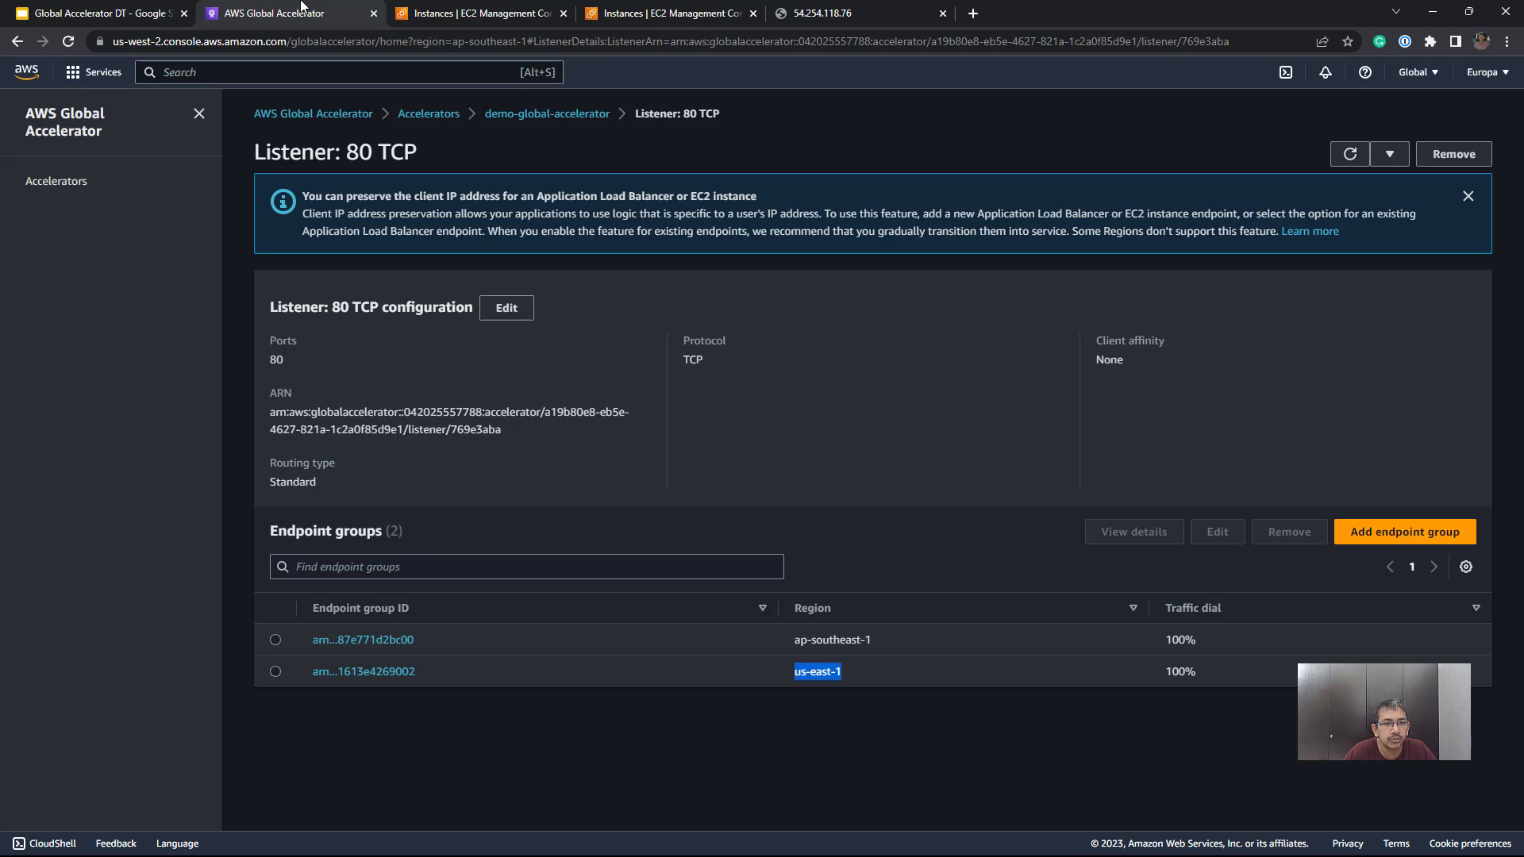
left_click(150, 13)
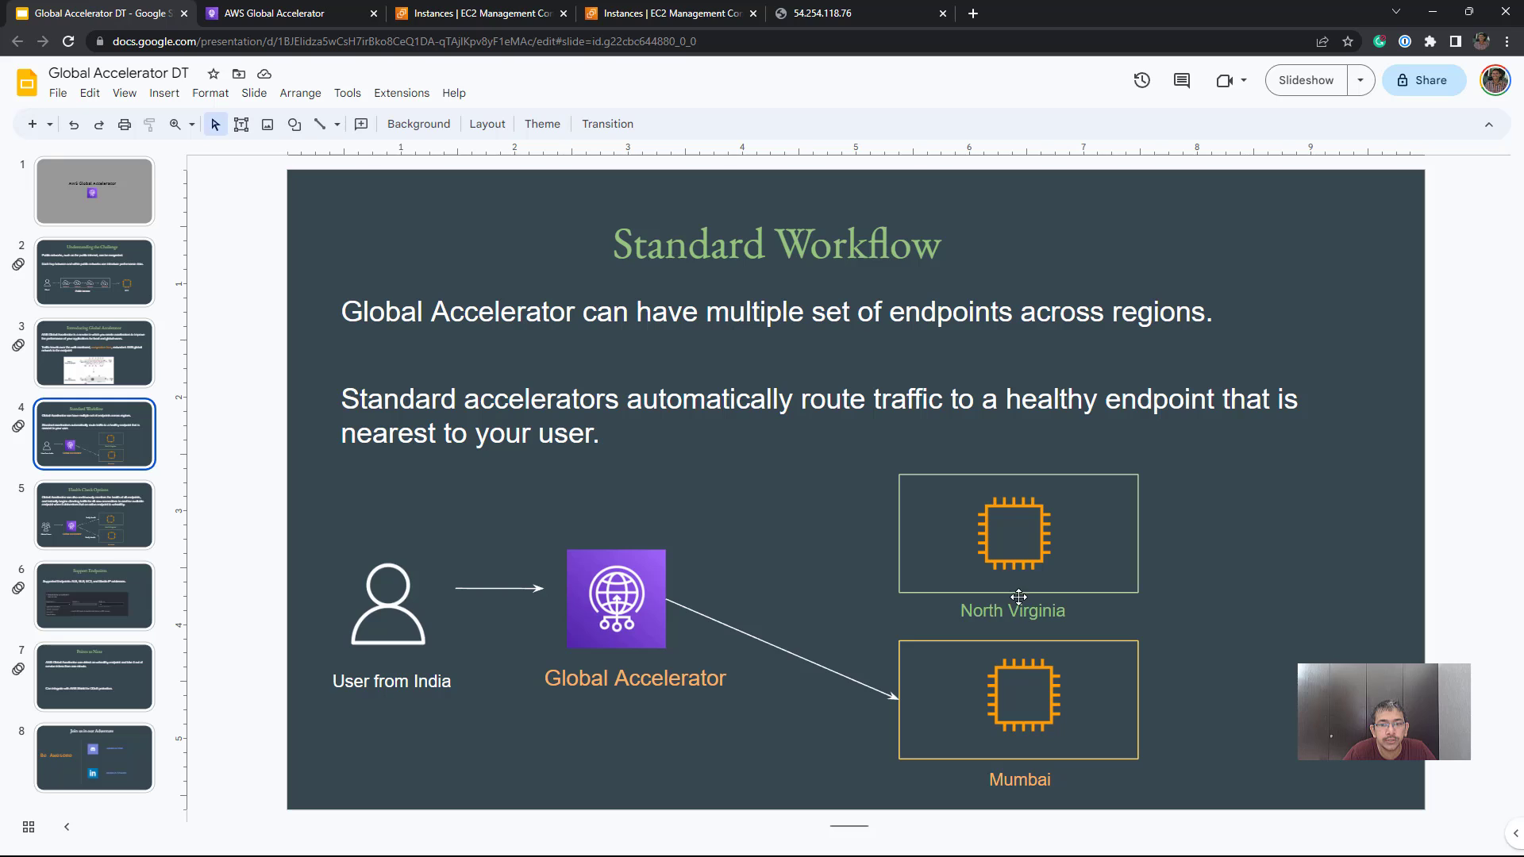
left_click(320, 7)
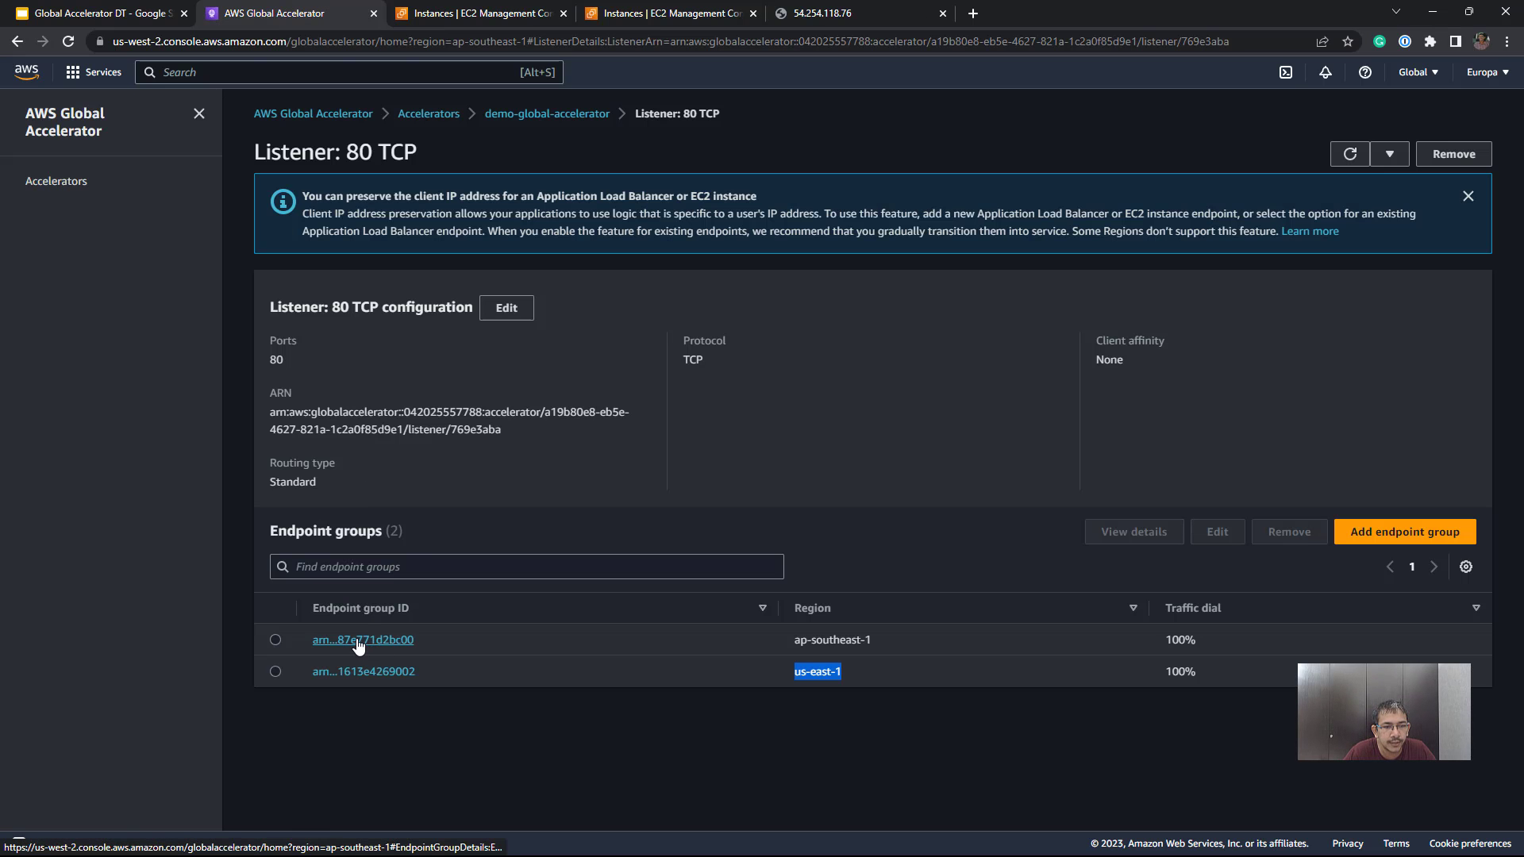
left_click(361, 640)
scroll(333, 576, "down", 1)
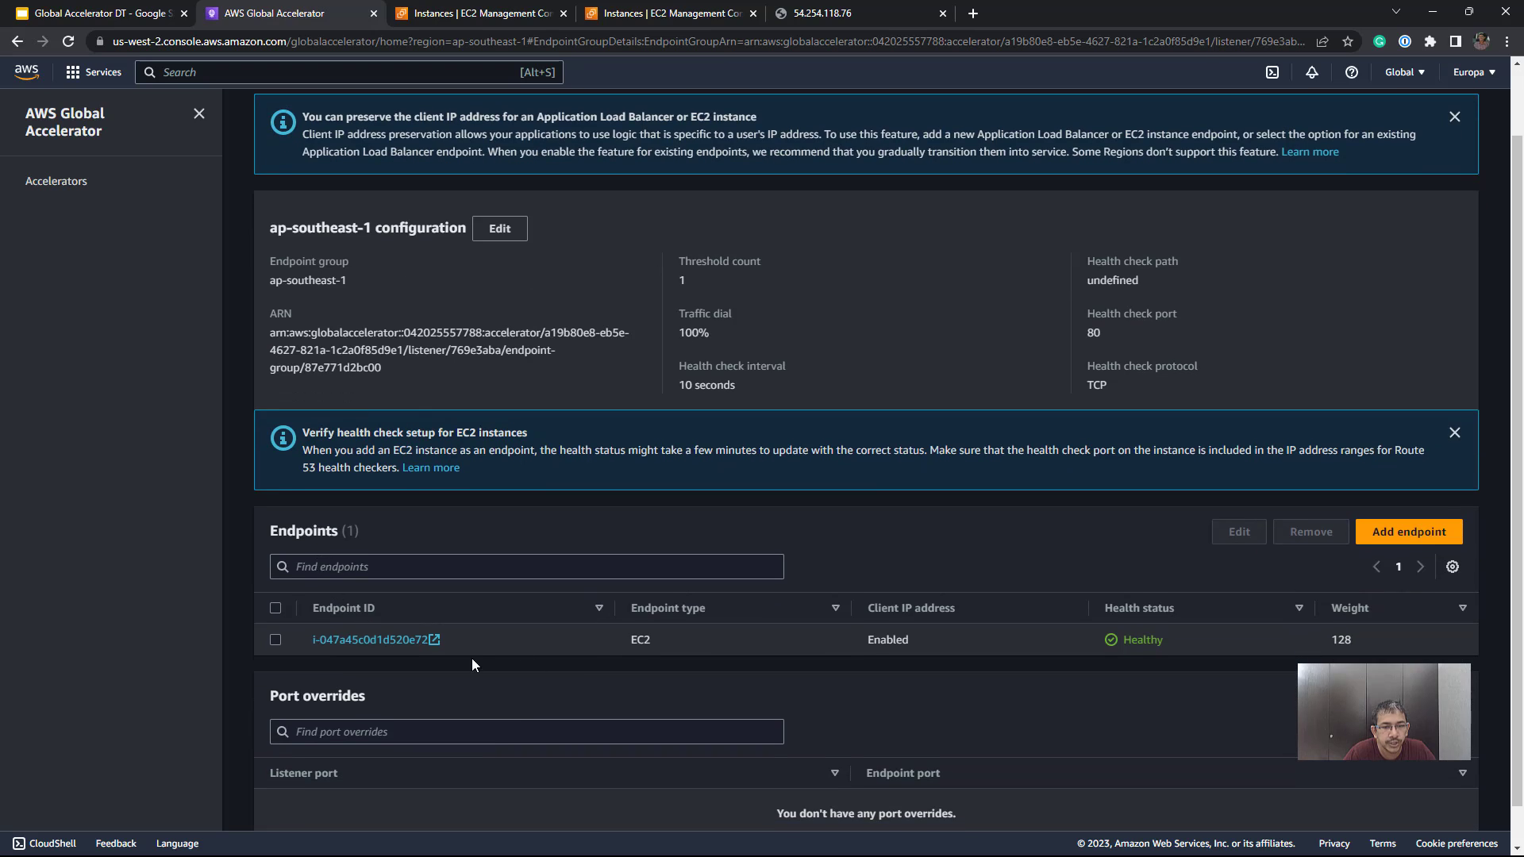
left_click_drag(475, 645, 308, 646)
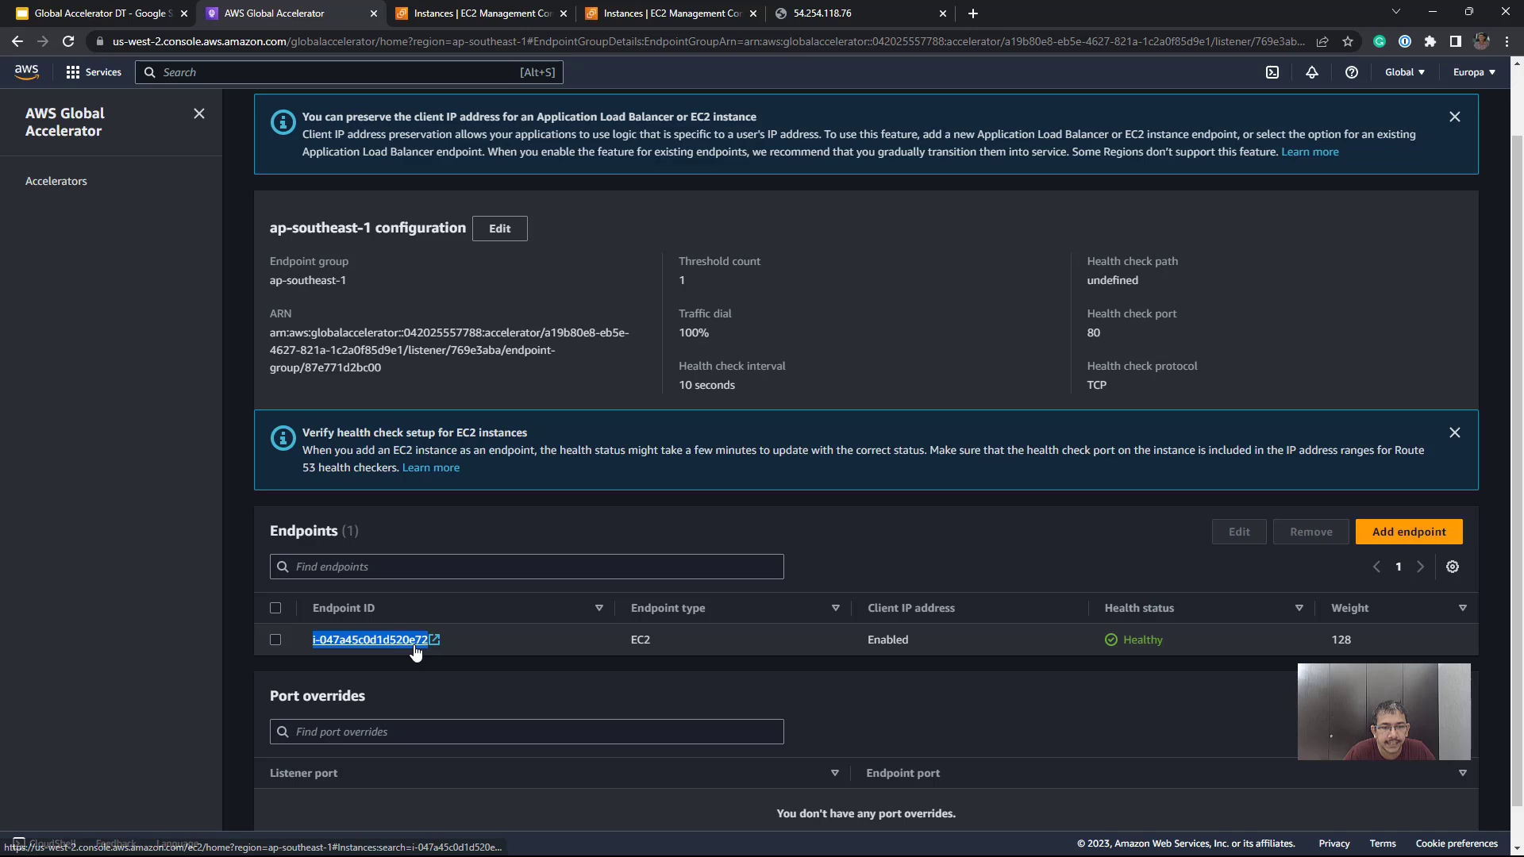
left_click(659, 14)
left_click(467, 14)
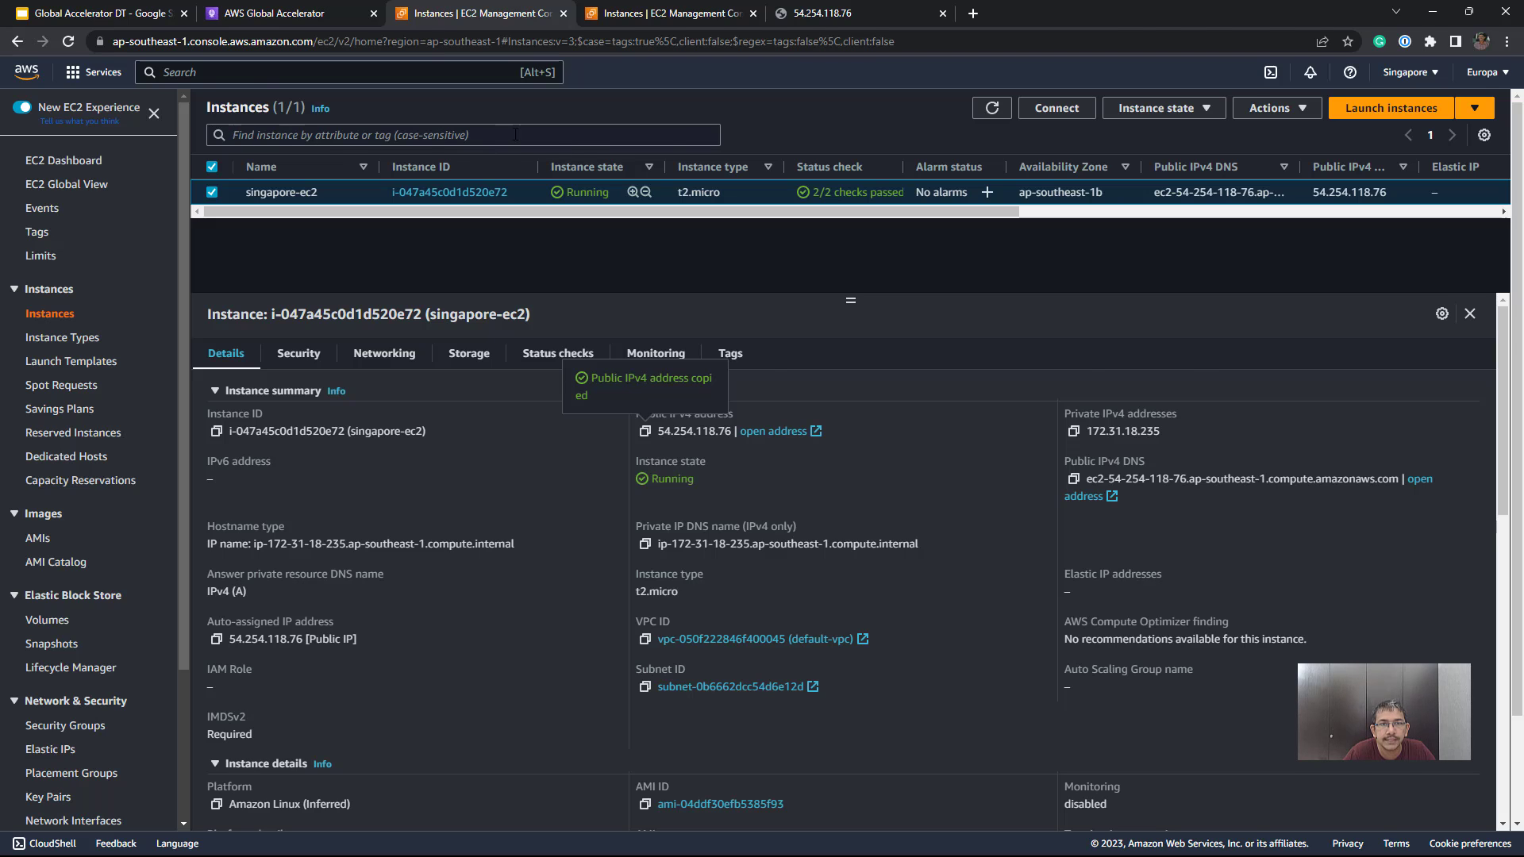
left_click(270, 13)
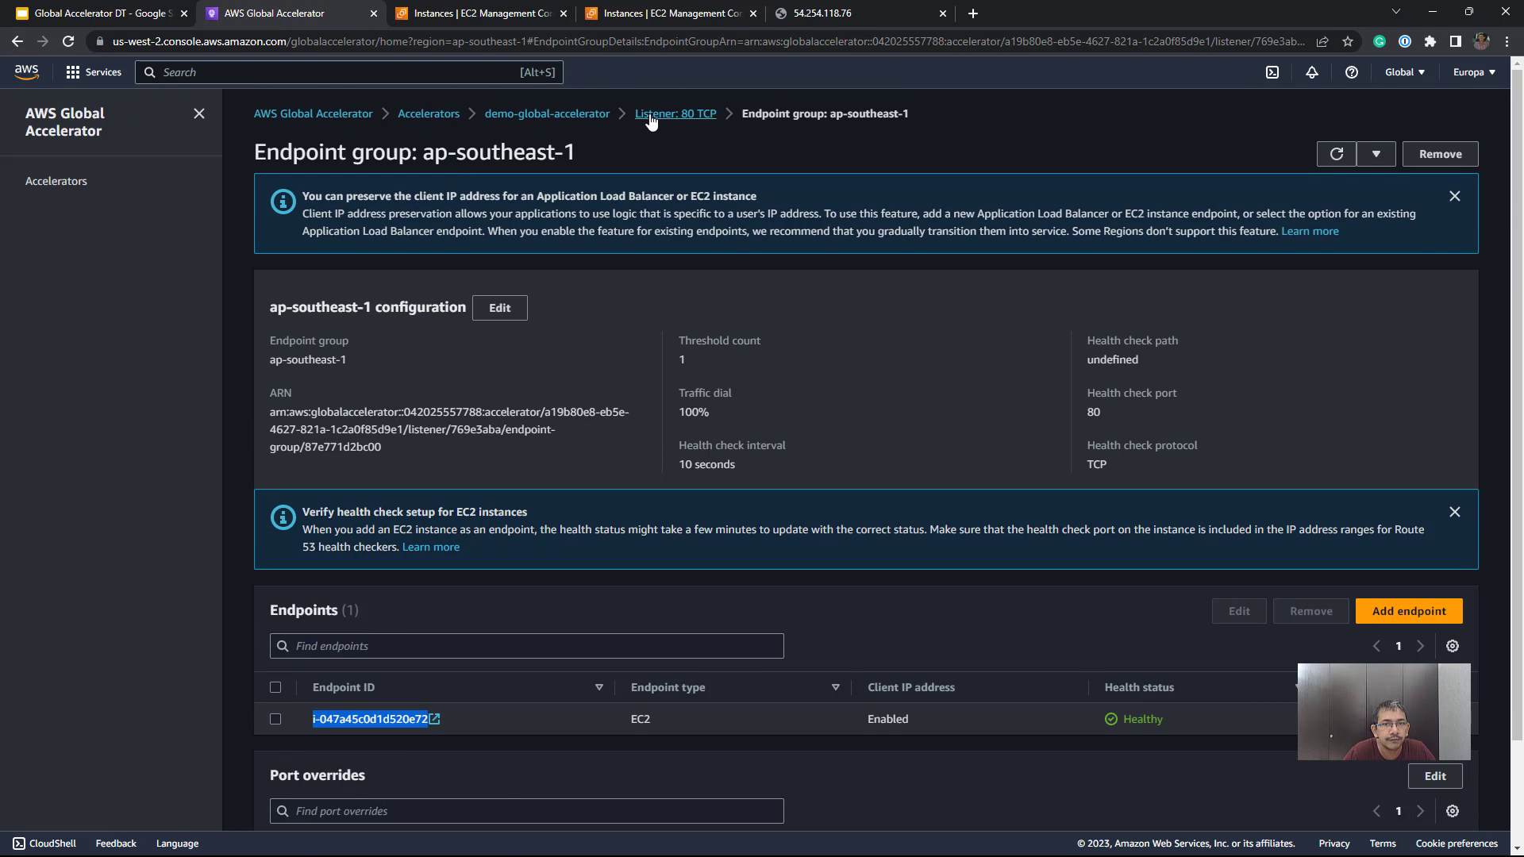
left_click(651, 118)
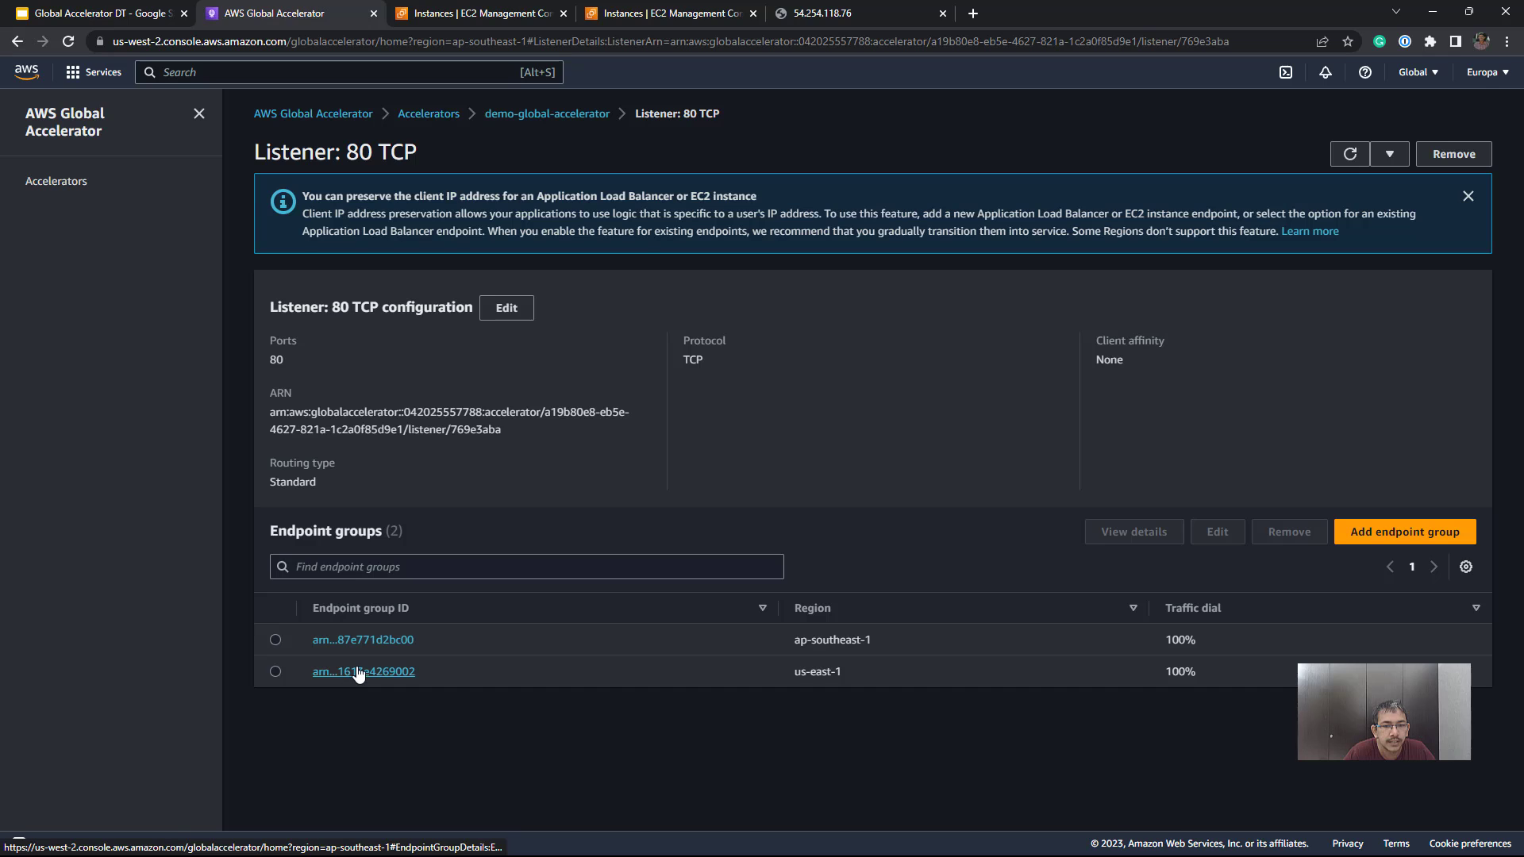
left_click_drag(840, 674, 789, 674)
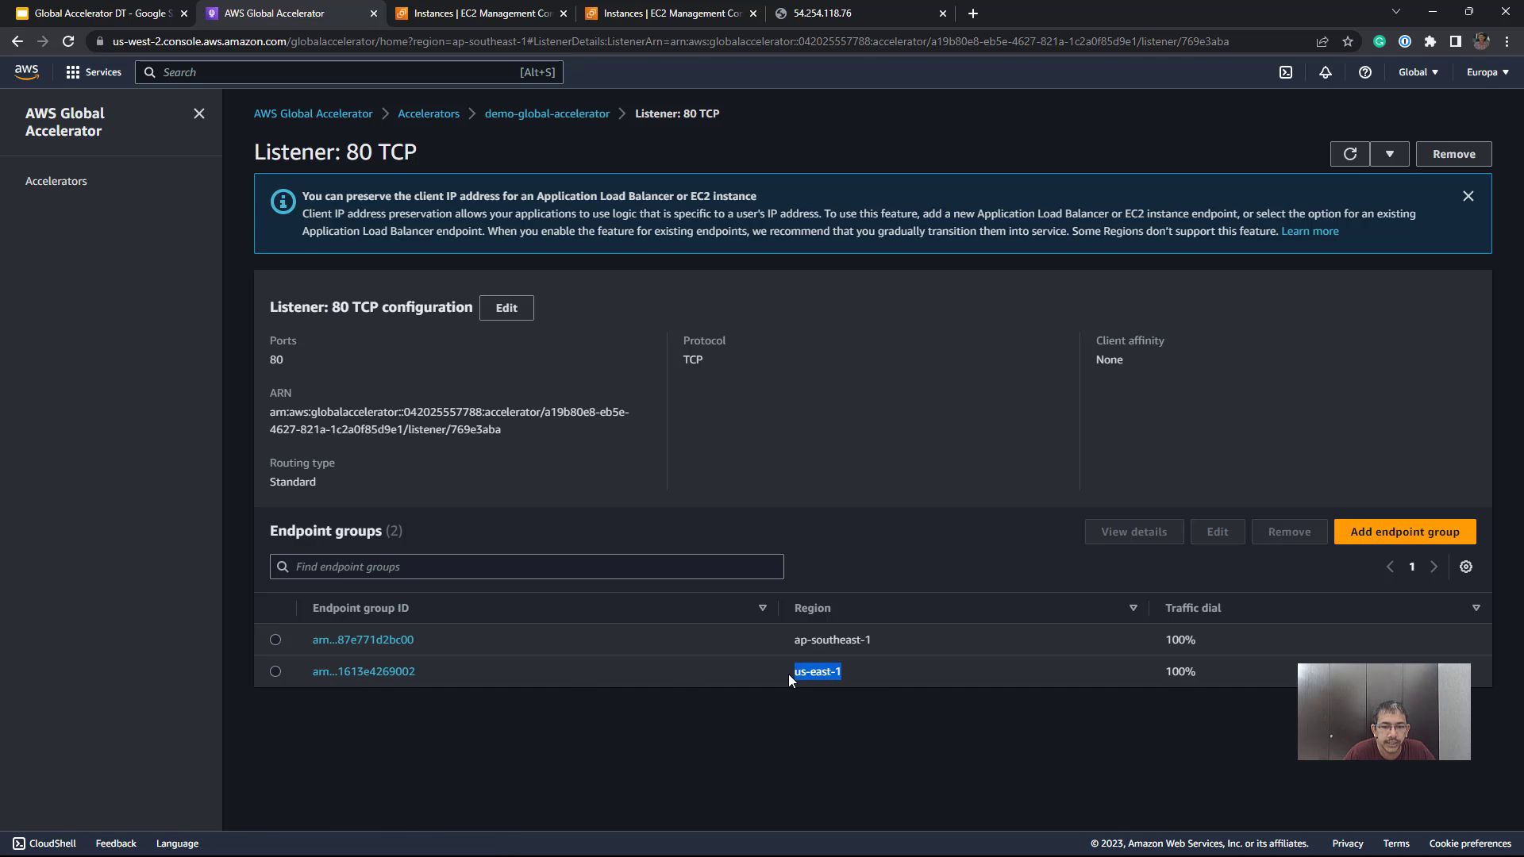
left_click(155, 16)
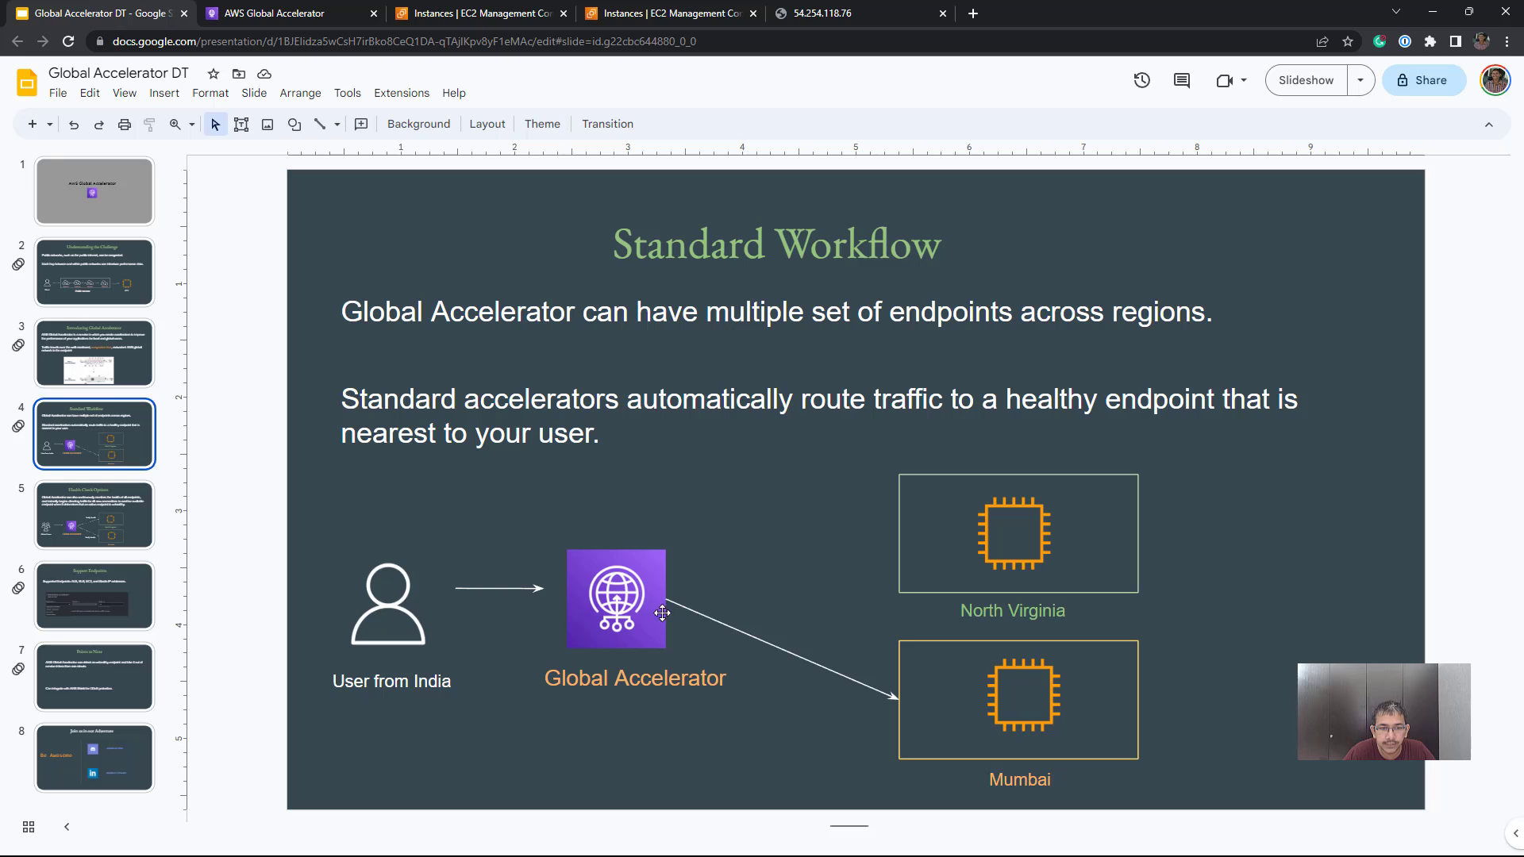
left_click(334, 7)
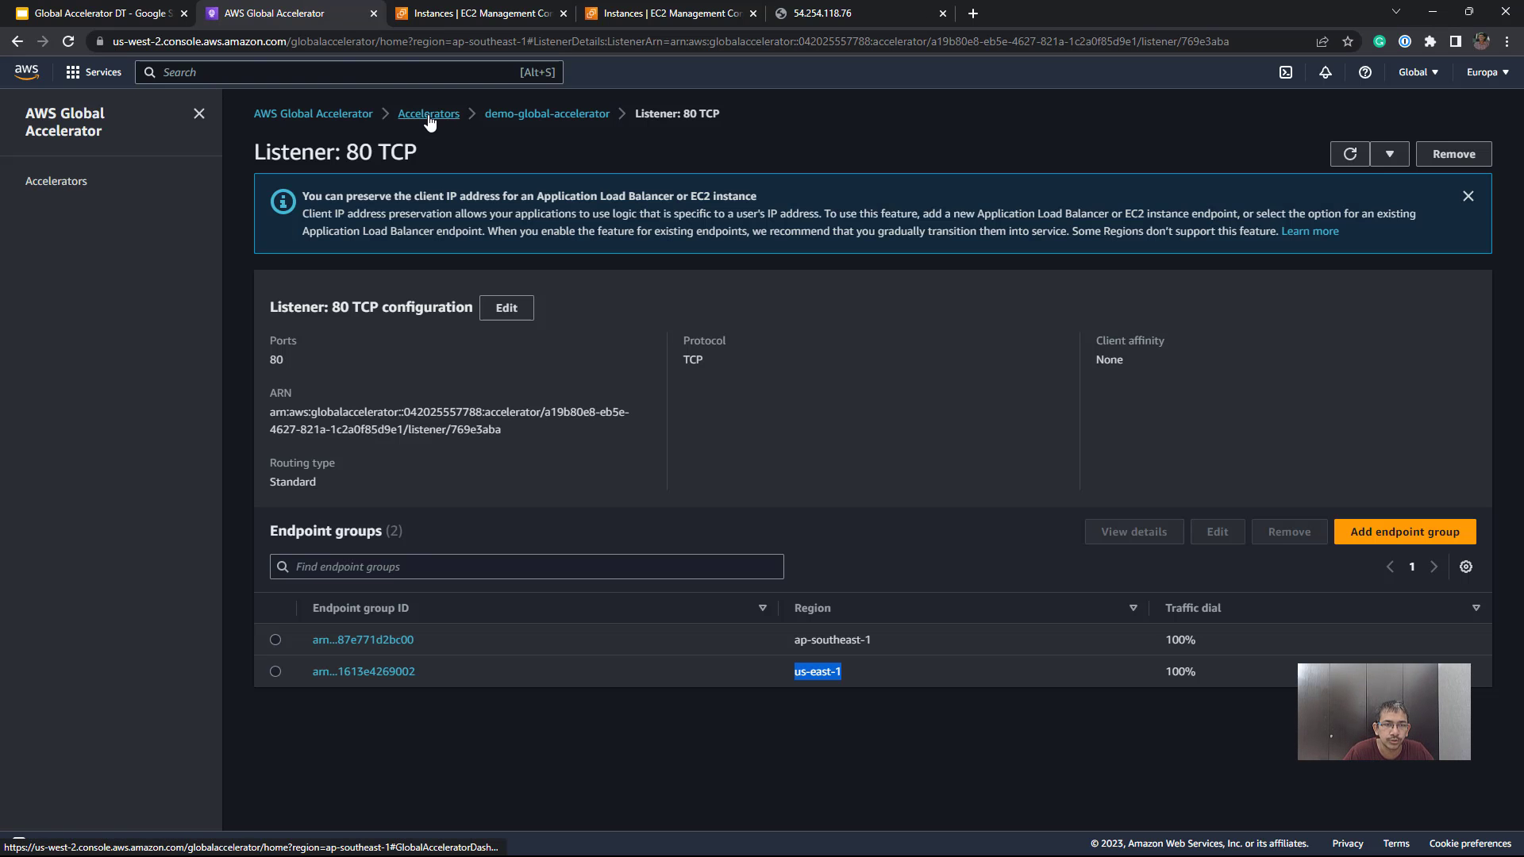
Copy the accelerator IP 52.223.9.144 from the Accelerators list.
left_click(350, 115)
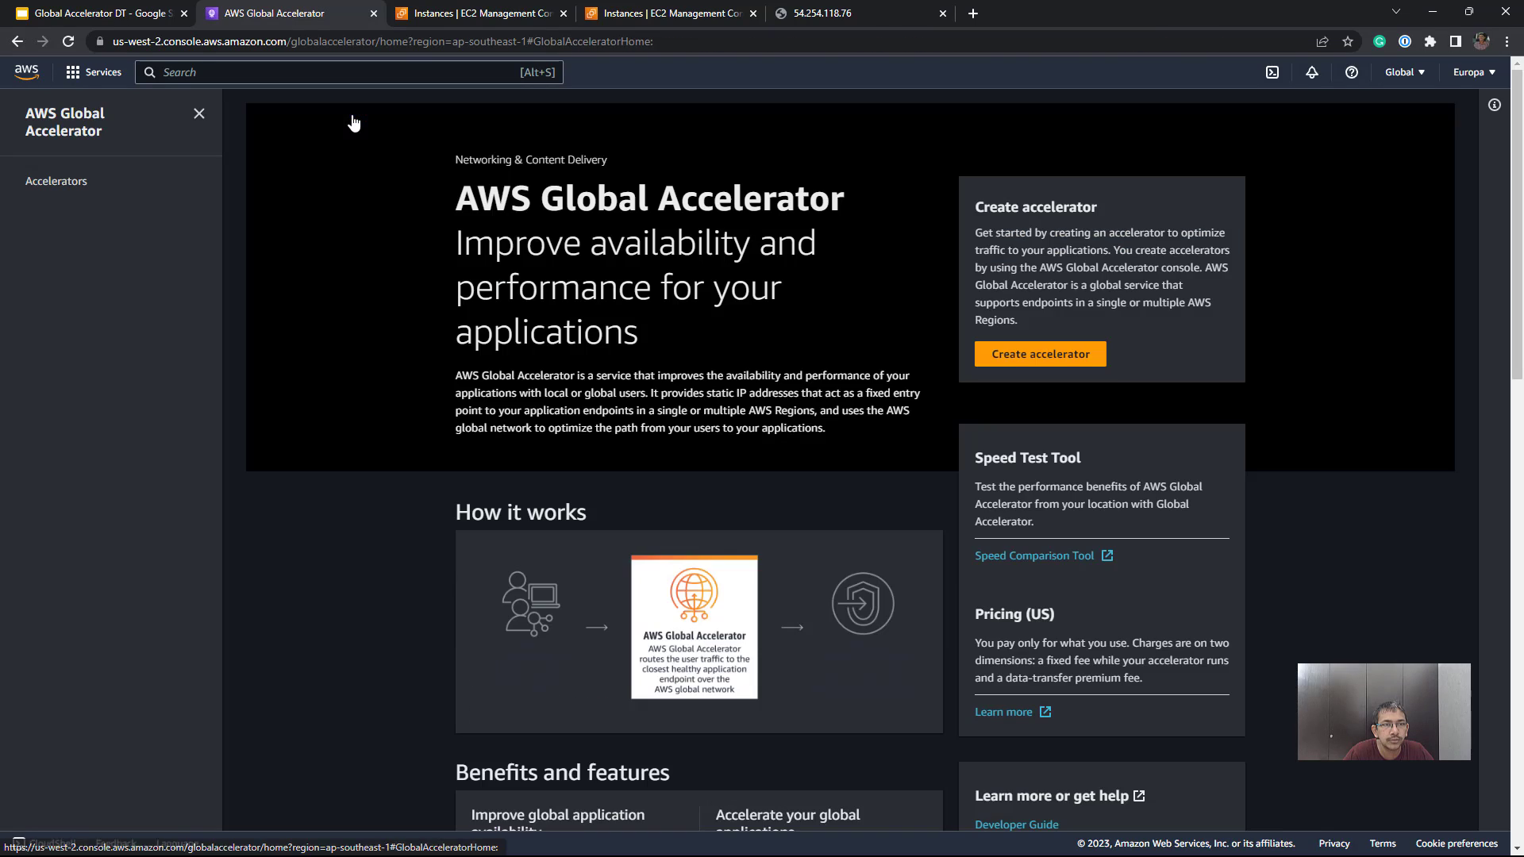
left_click(57, 181)
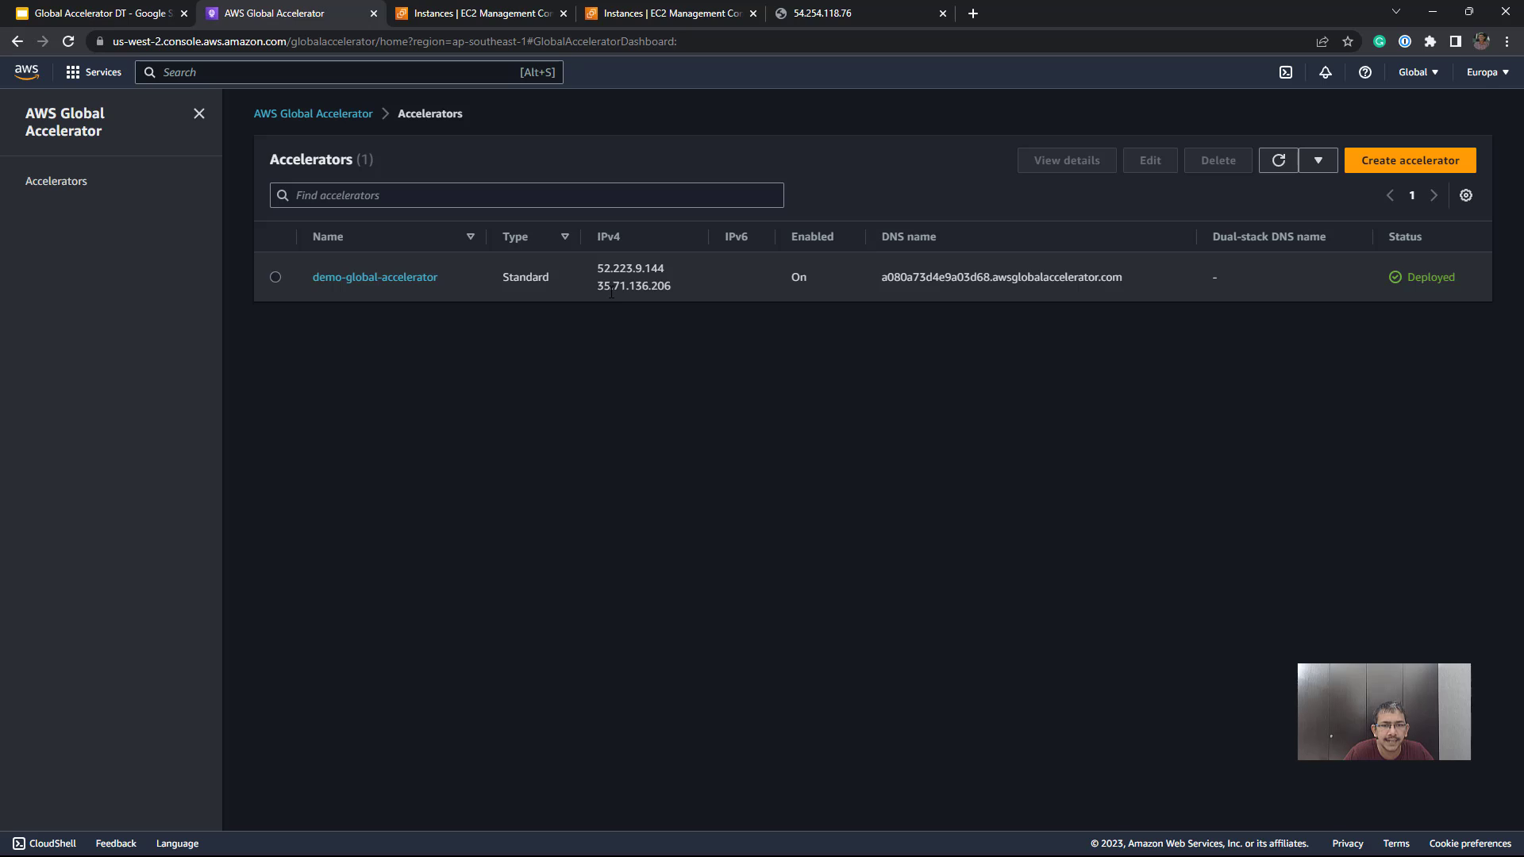
left_click_drag(595, 268, 670, 278)
key("ctrl+c")
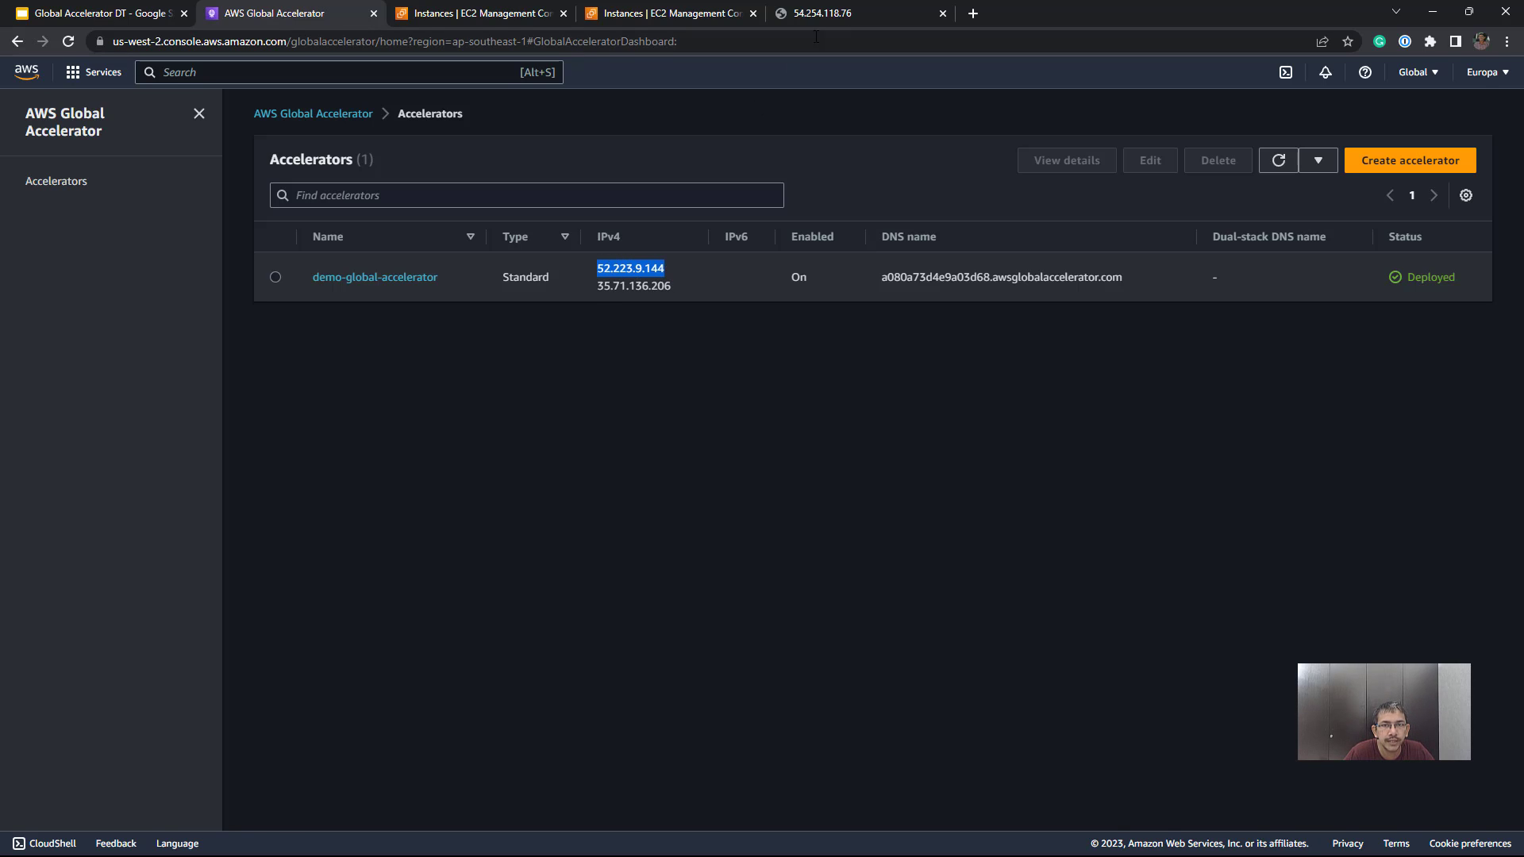
Browse to 52.223.9.144 in a new tab, which answers 'Singapore Region'.
key("ctrl+t")
left_click(206, 43)
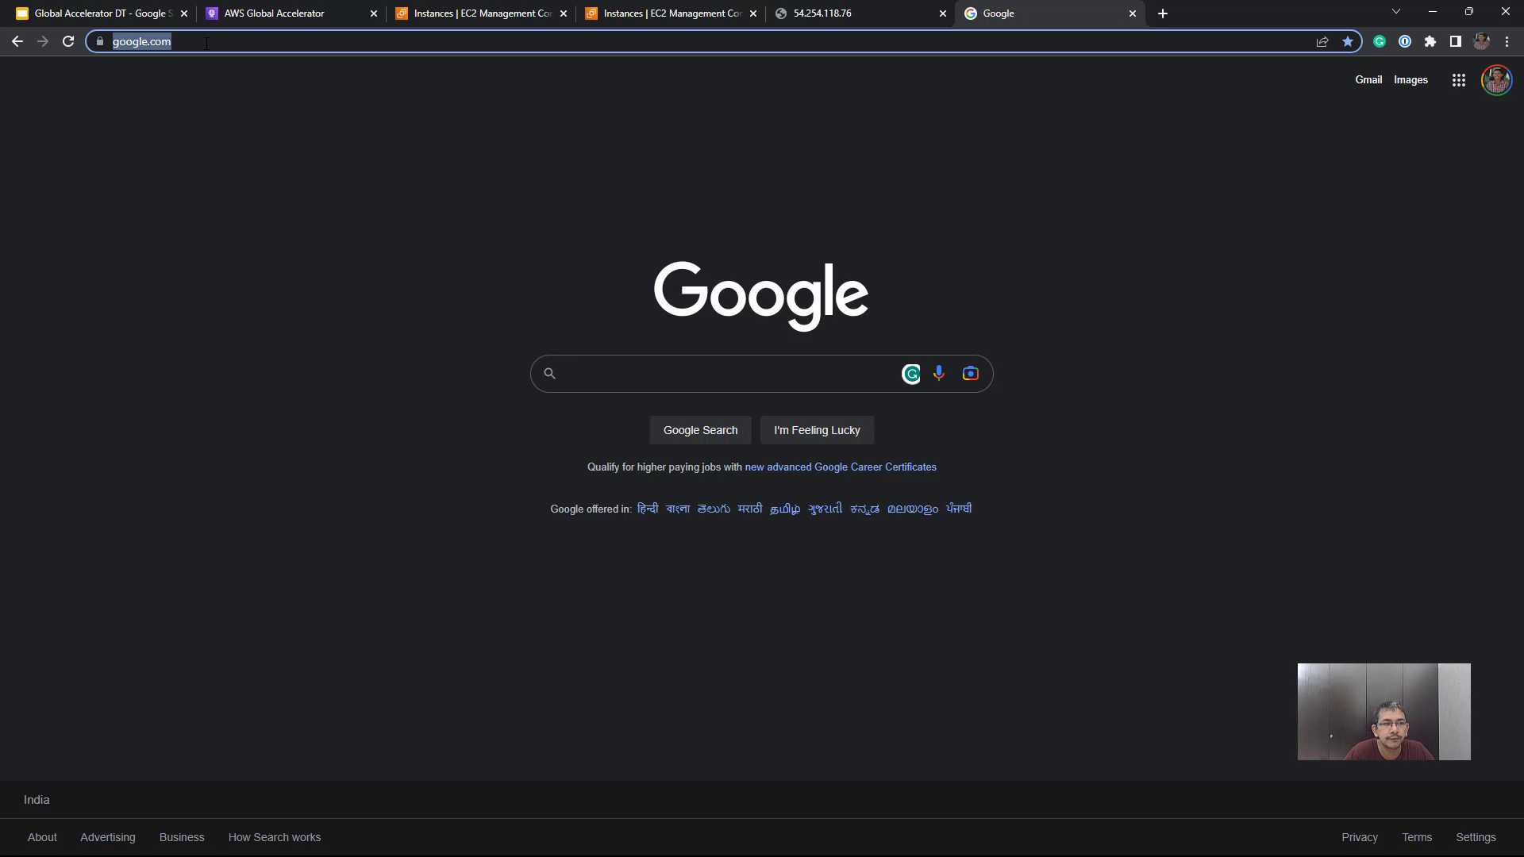
key("ctrl+v")
key("Return")
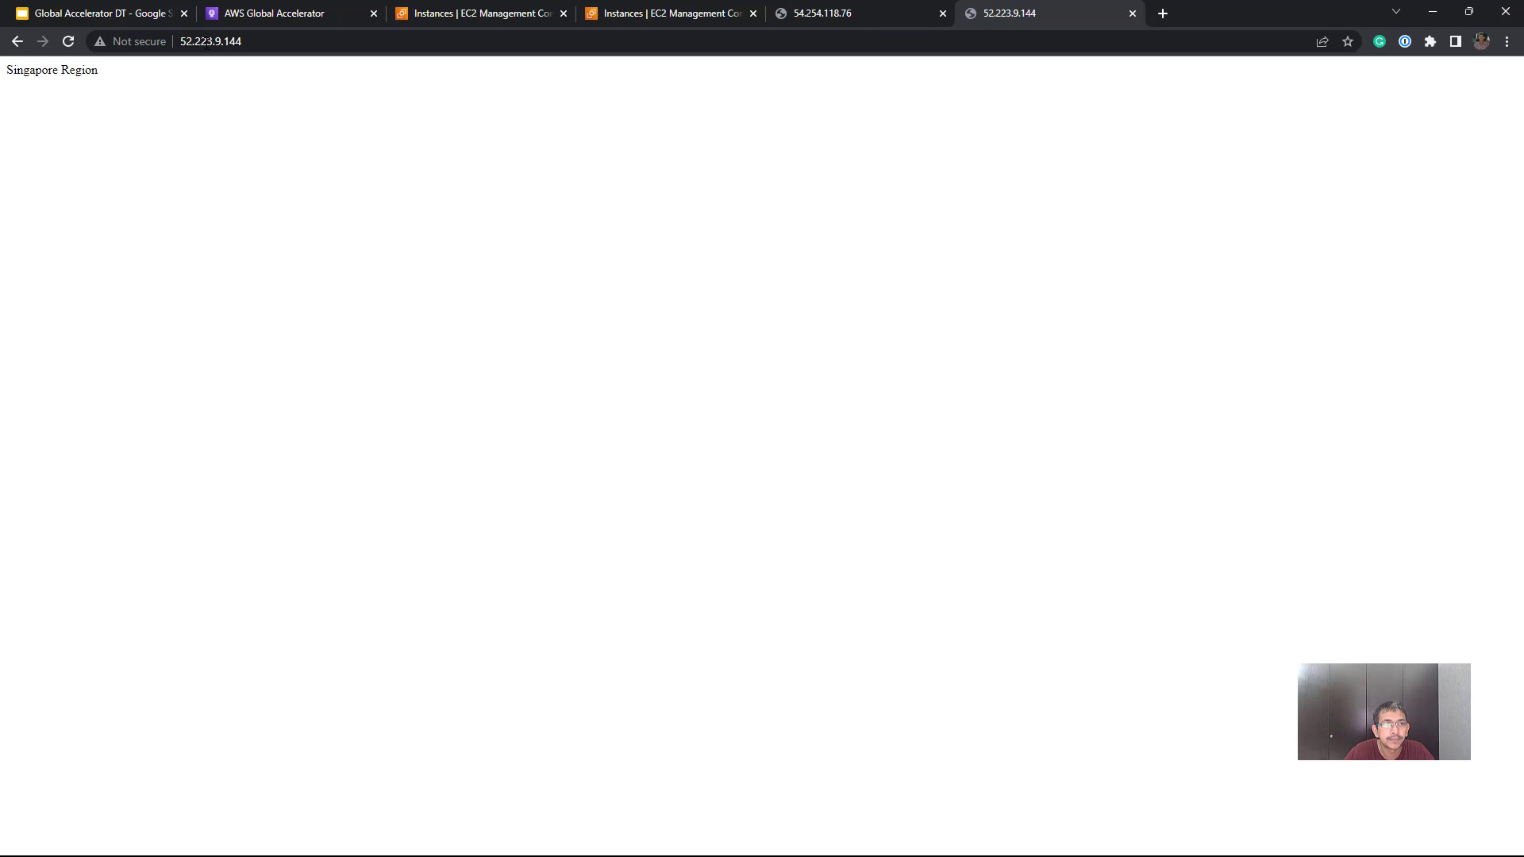
left_click_drag(127, 82, 4, 72)
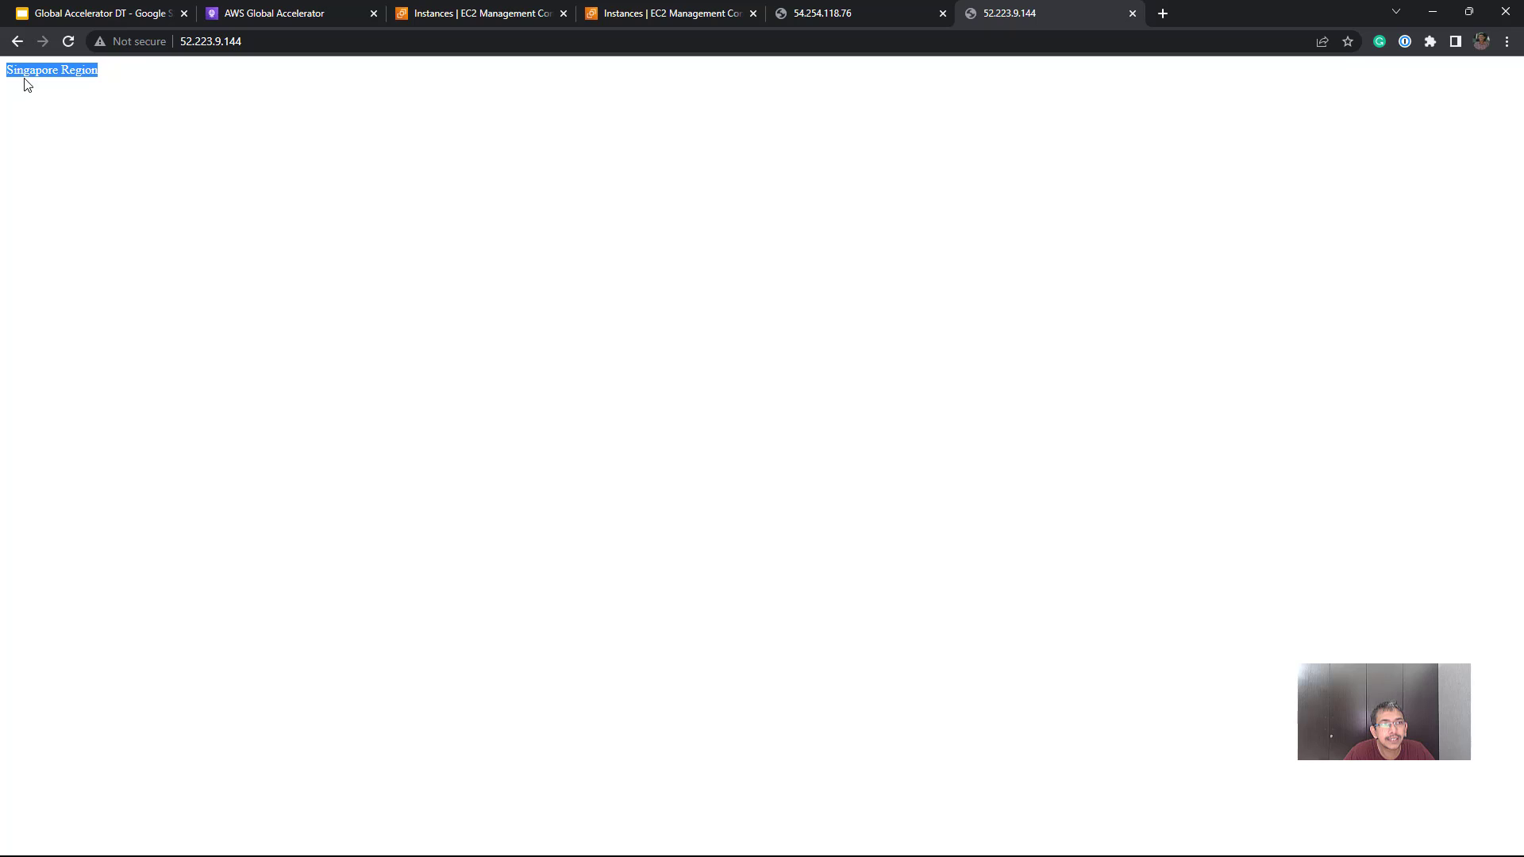
left_click(112, 9)
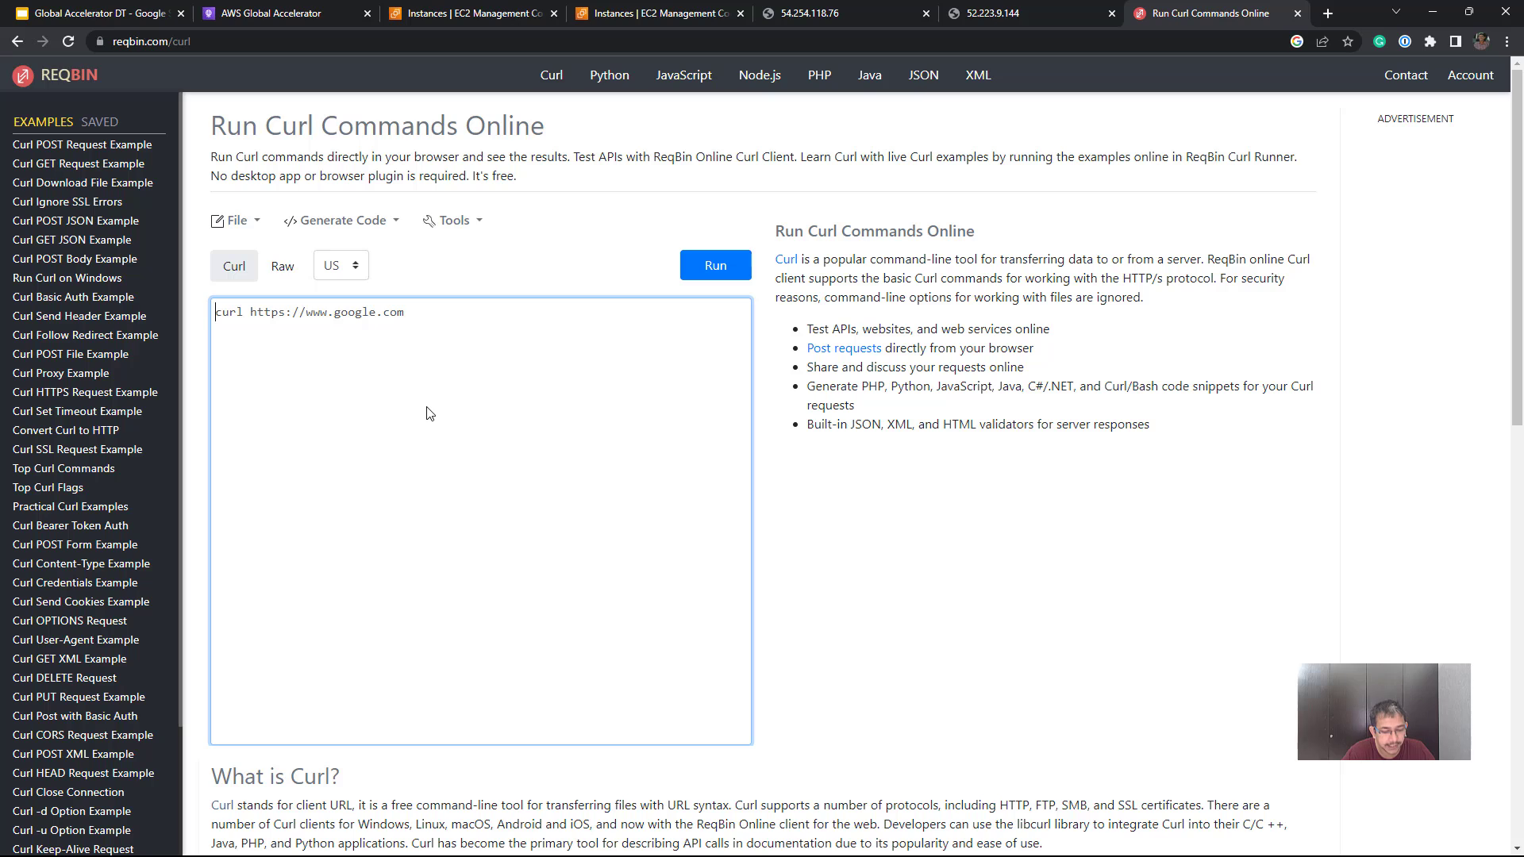
Run 'curl 52.223.9.144' in ReqBin, which returns 'North Virginia Region'.
type("curl")
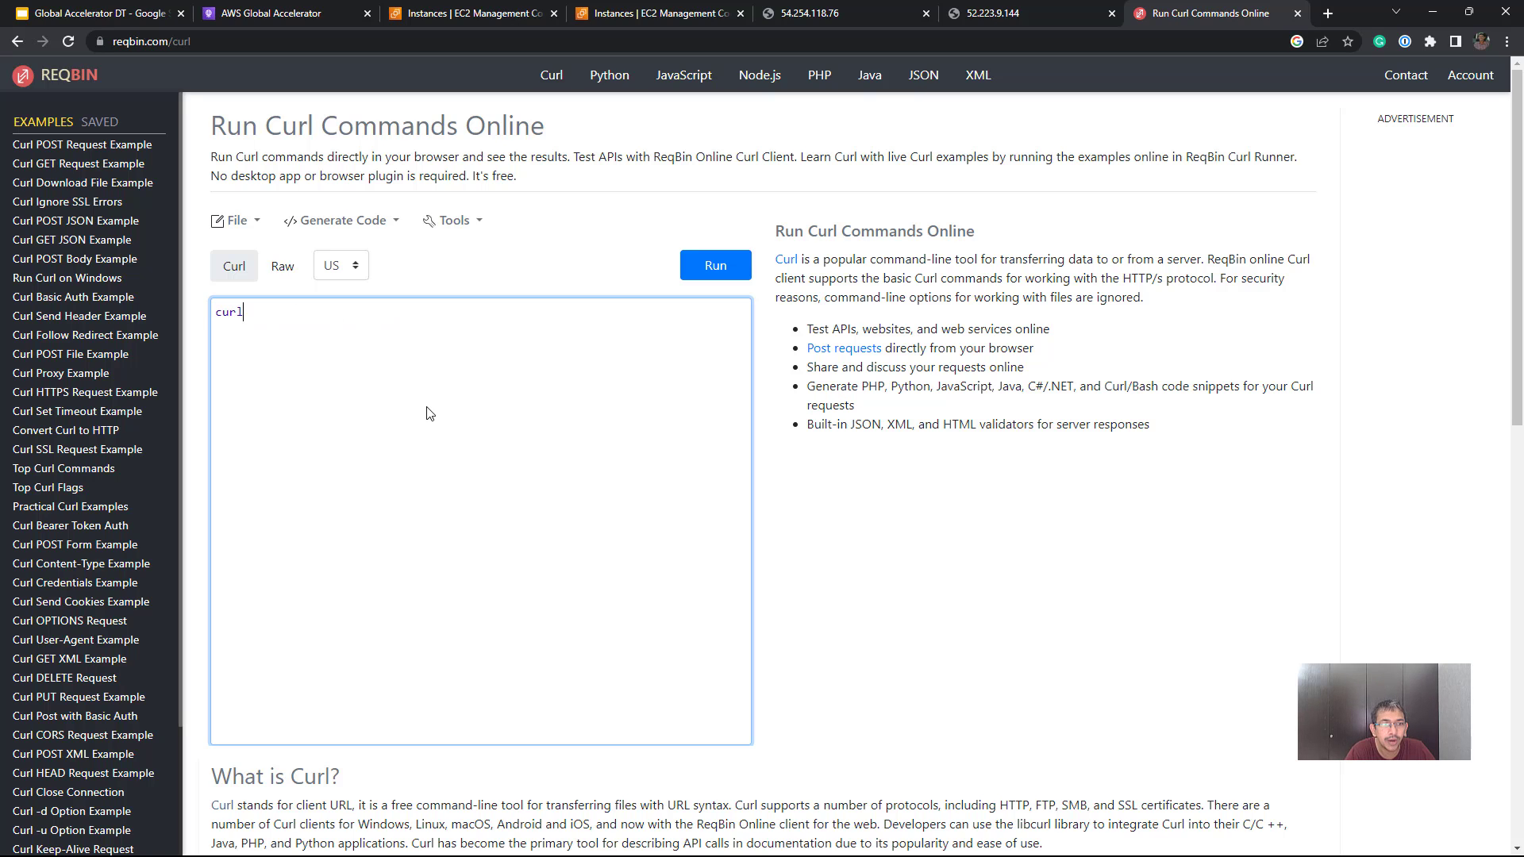
left_click(274, 13)
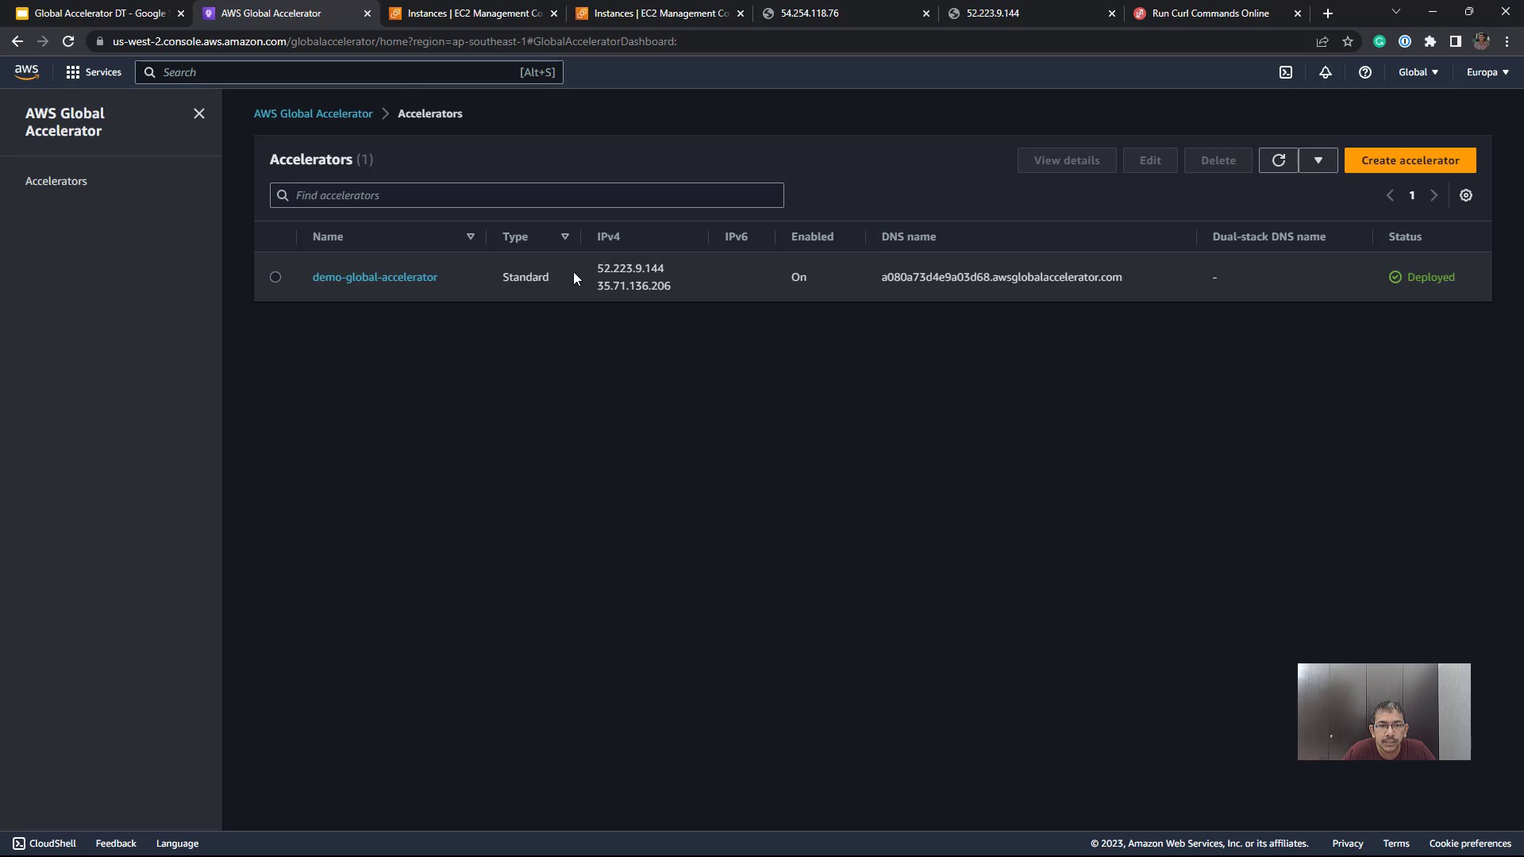
left_click_drag(594, 267, 670, 269)
key("ctrl+c")
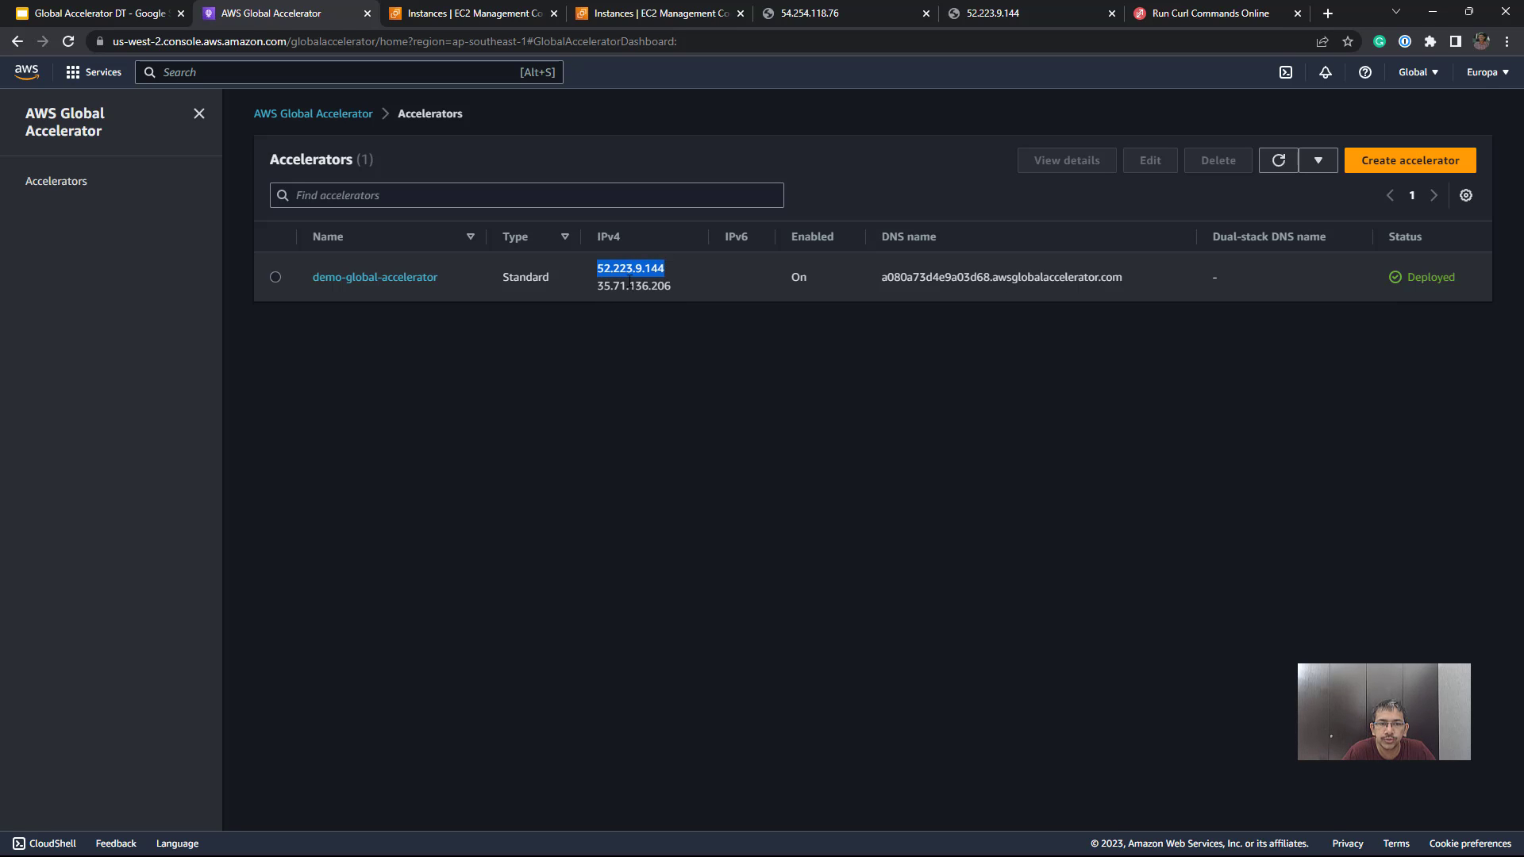
left_click(1203, 12)
key("ctrl+v")
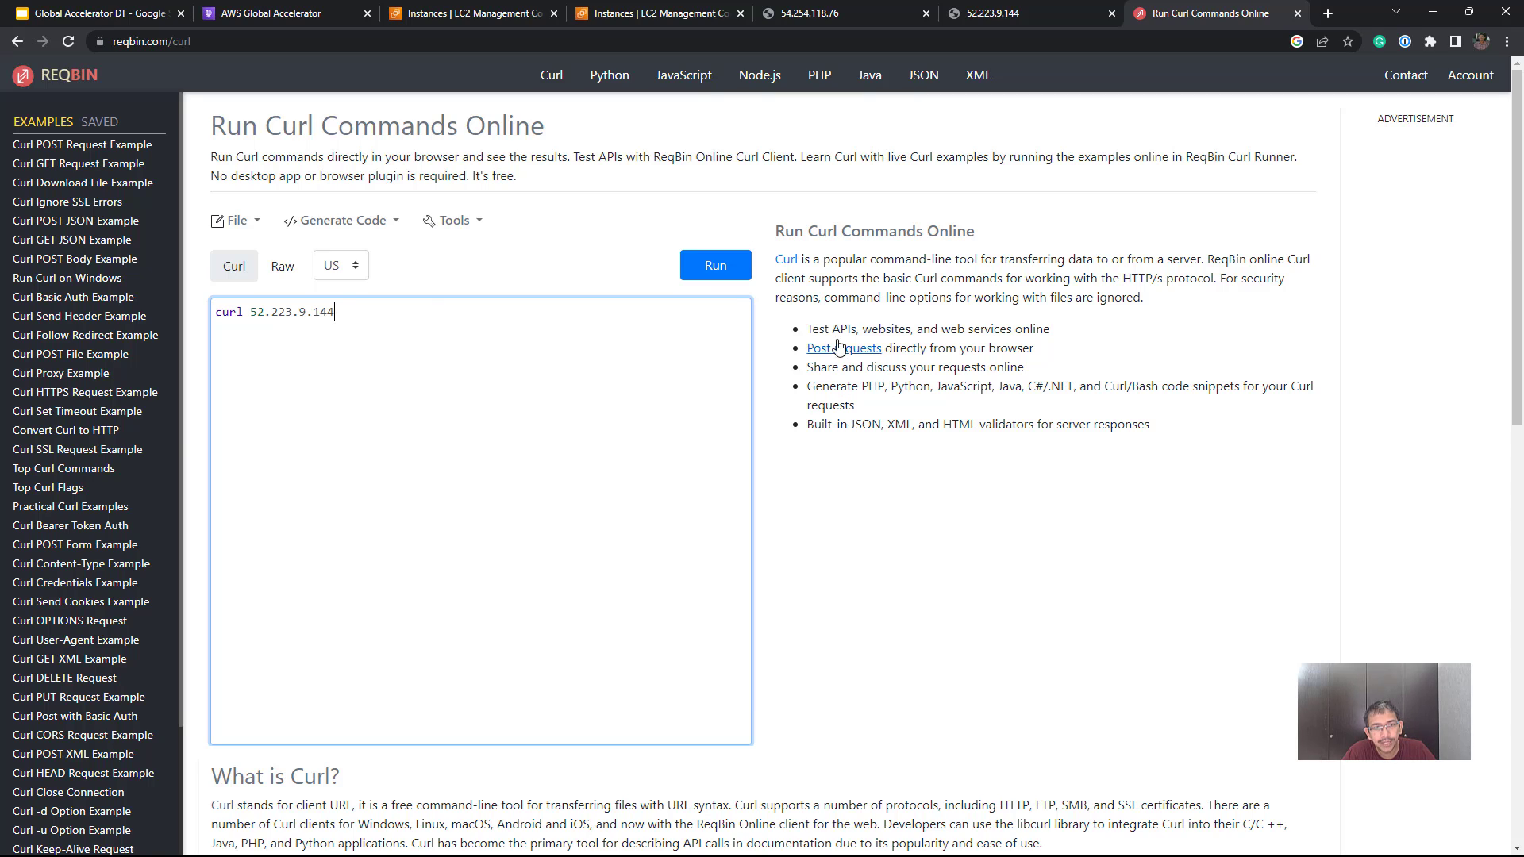
left_click(739, 277)
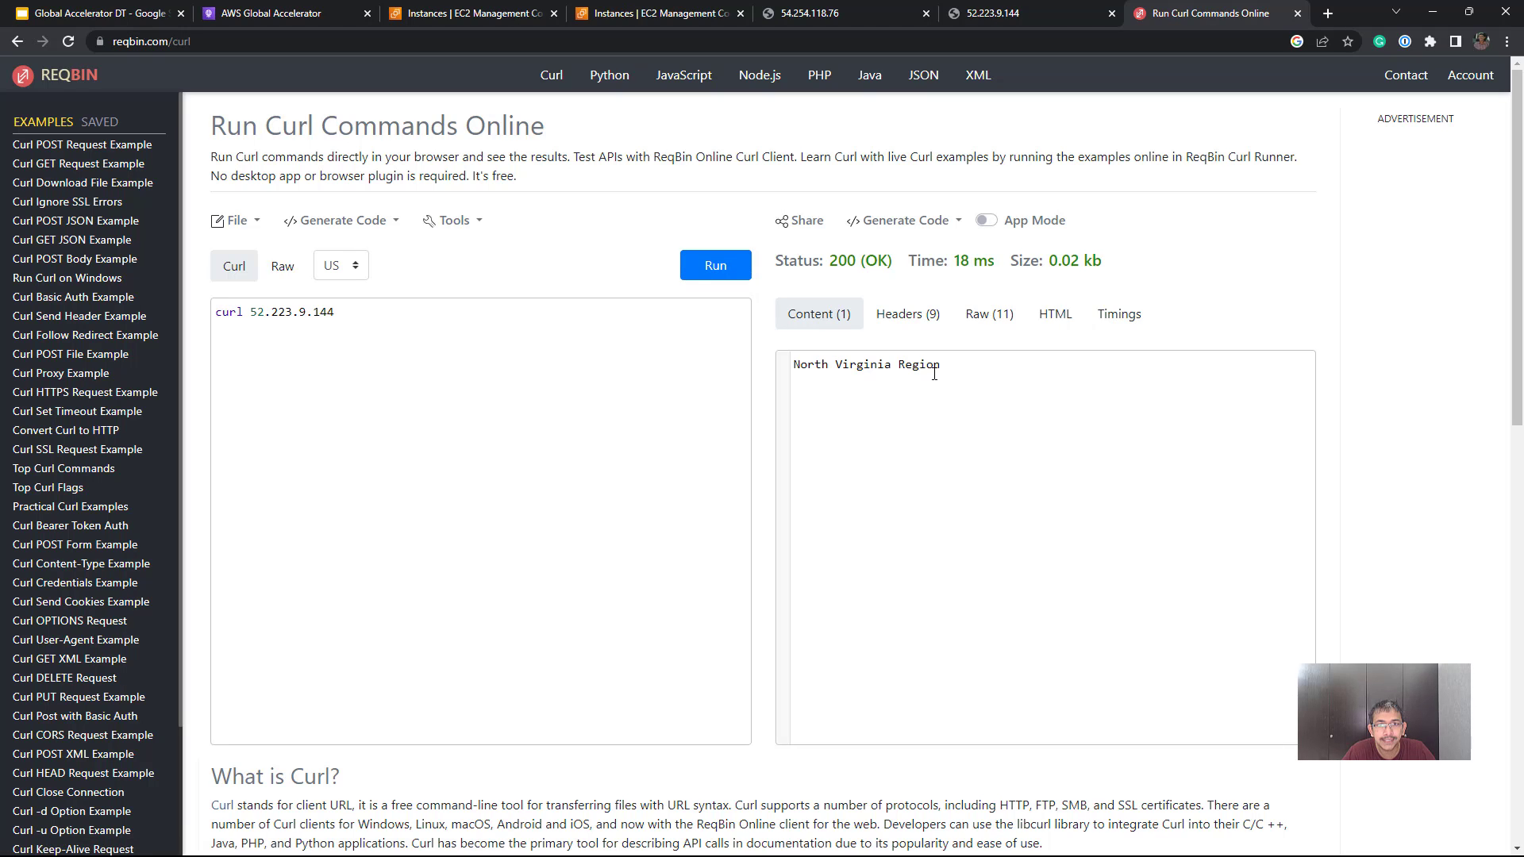
left_click_drag(964, 366, 789, 364)
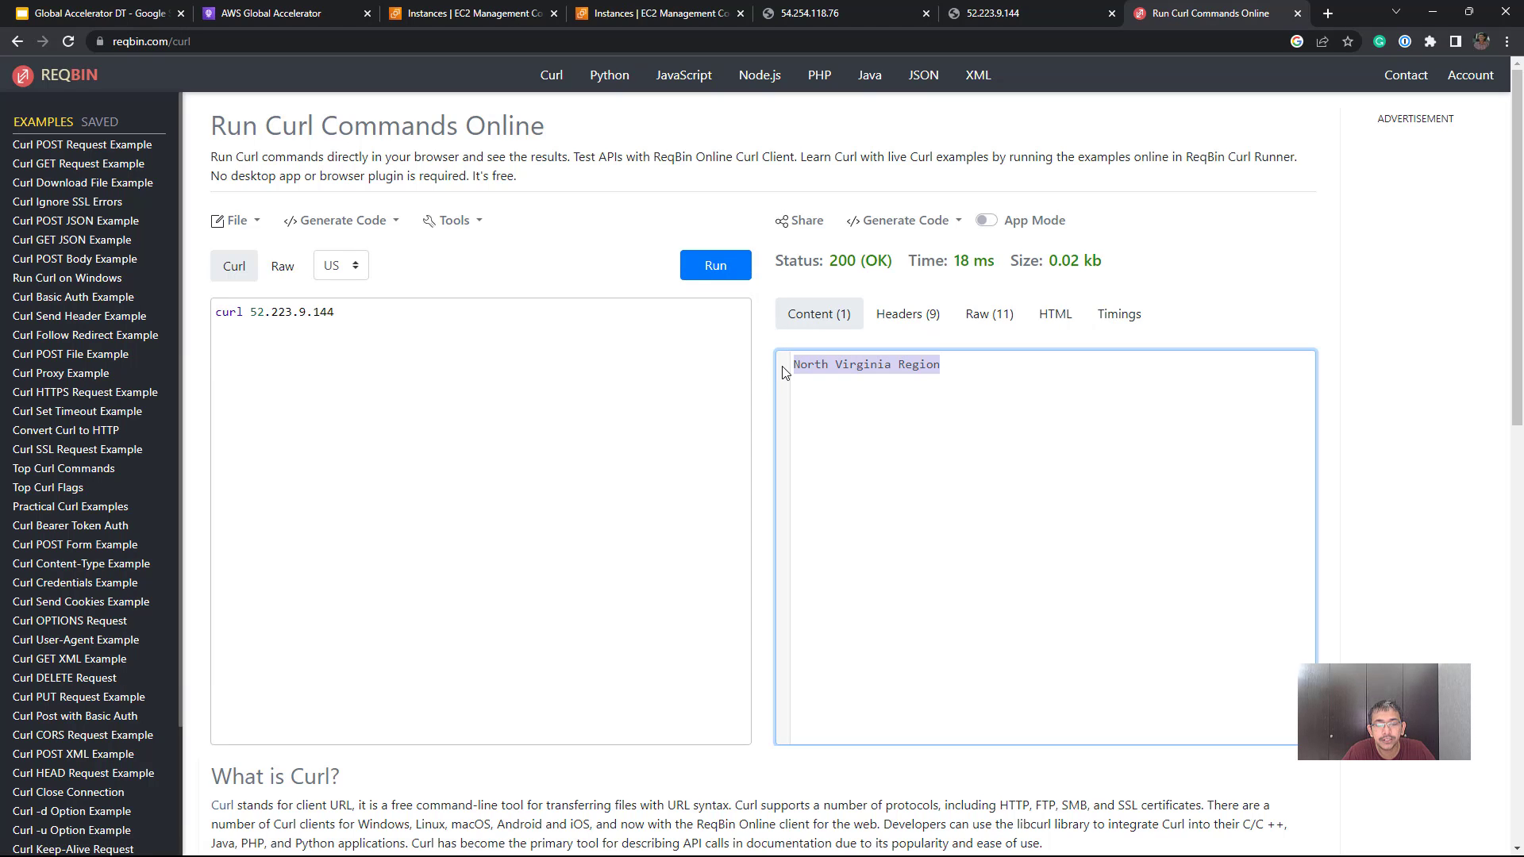
left_click(104, 12)
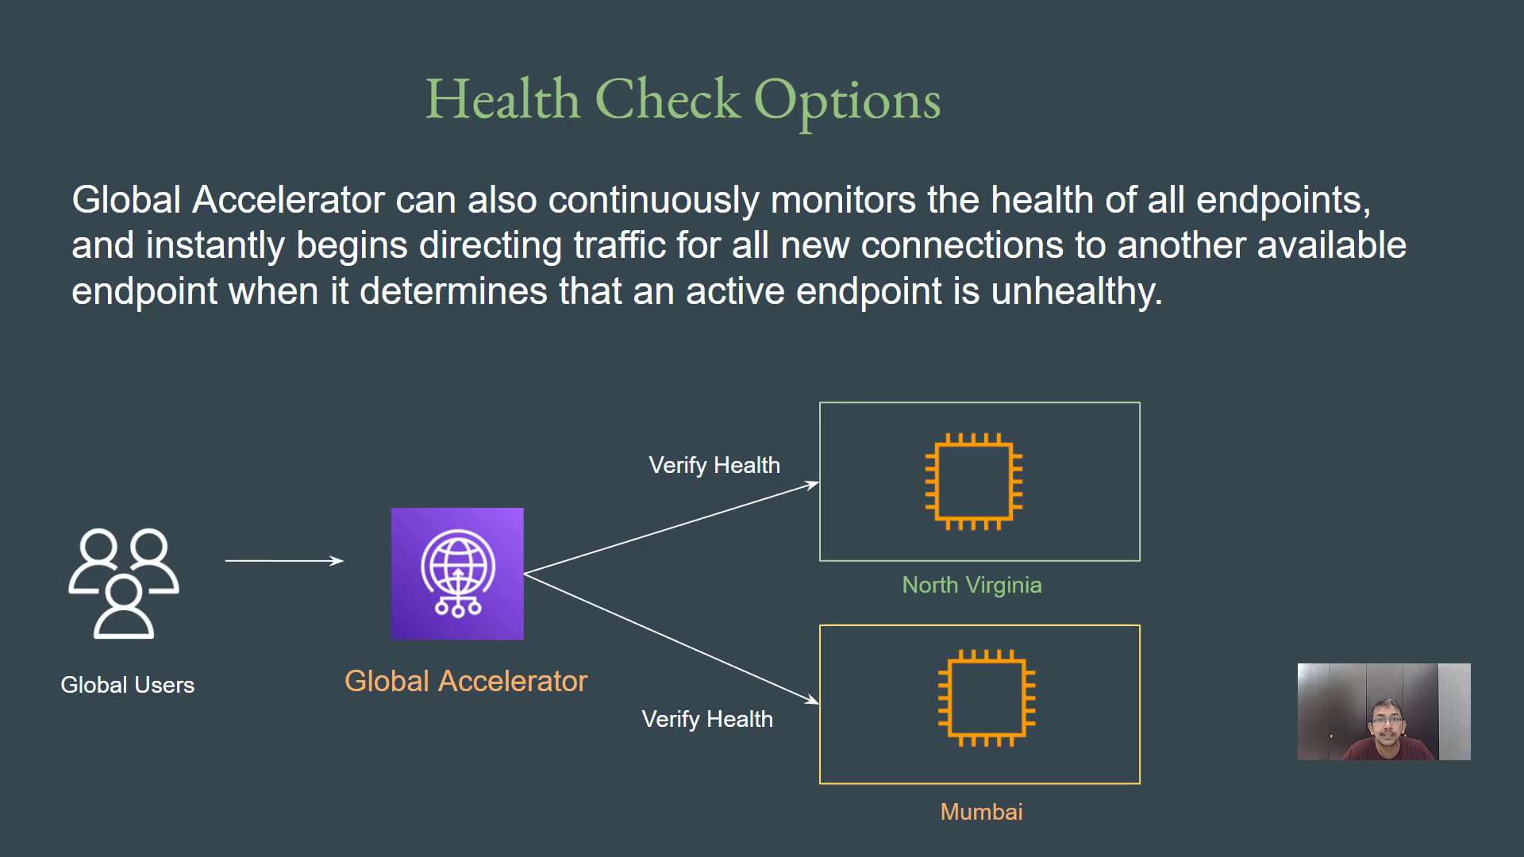
Play the Health Check Options slide animation striking out the Mumbai endpoint.
key("Right")
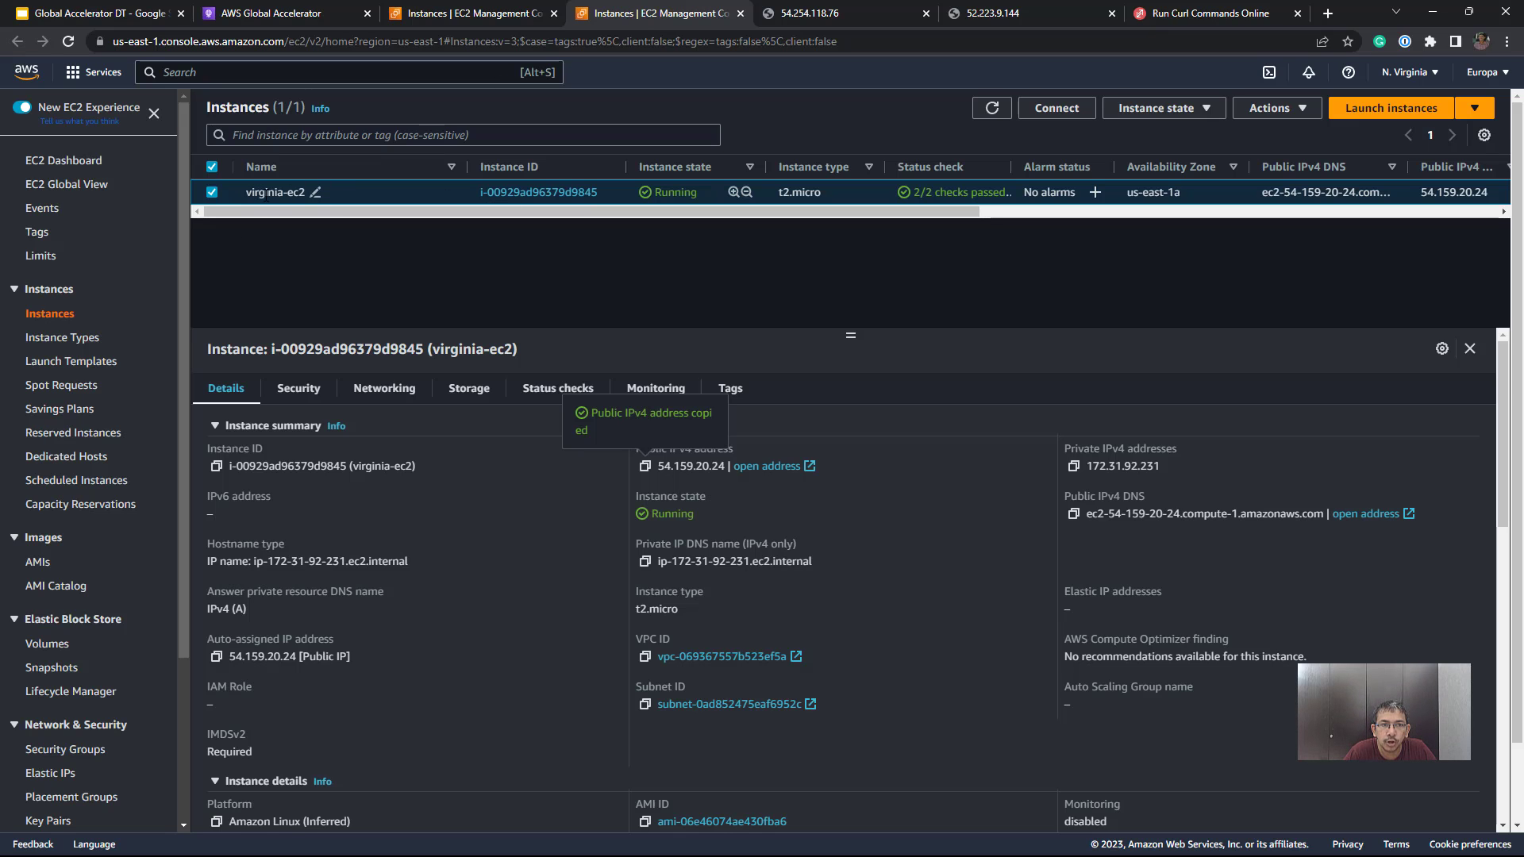
Stop the singapore-ec2 instance via Instance state > Stop instance and confirm.
left_click(1202, 111)
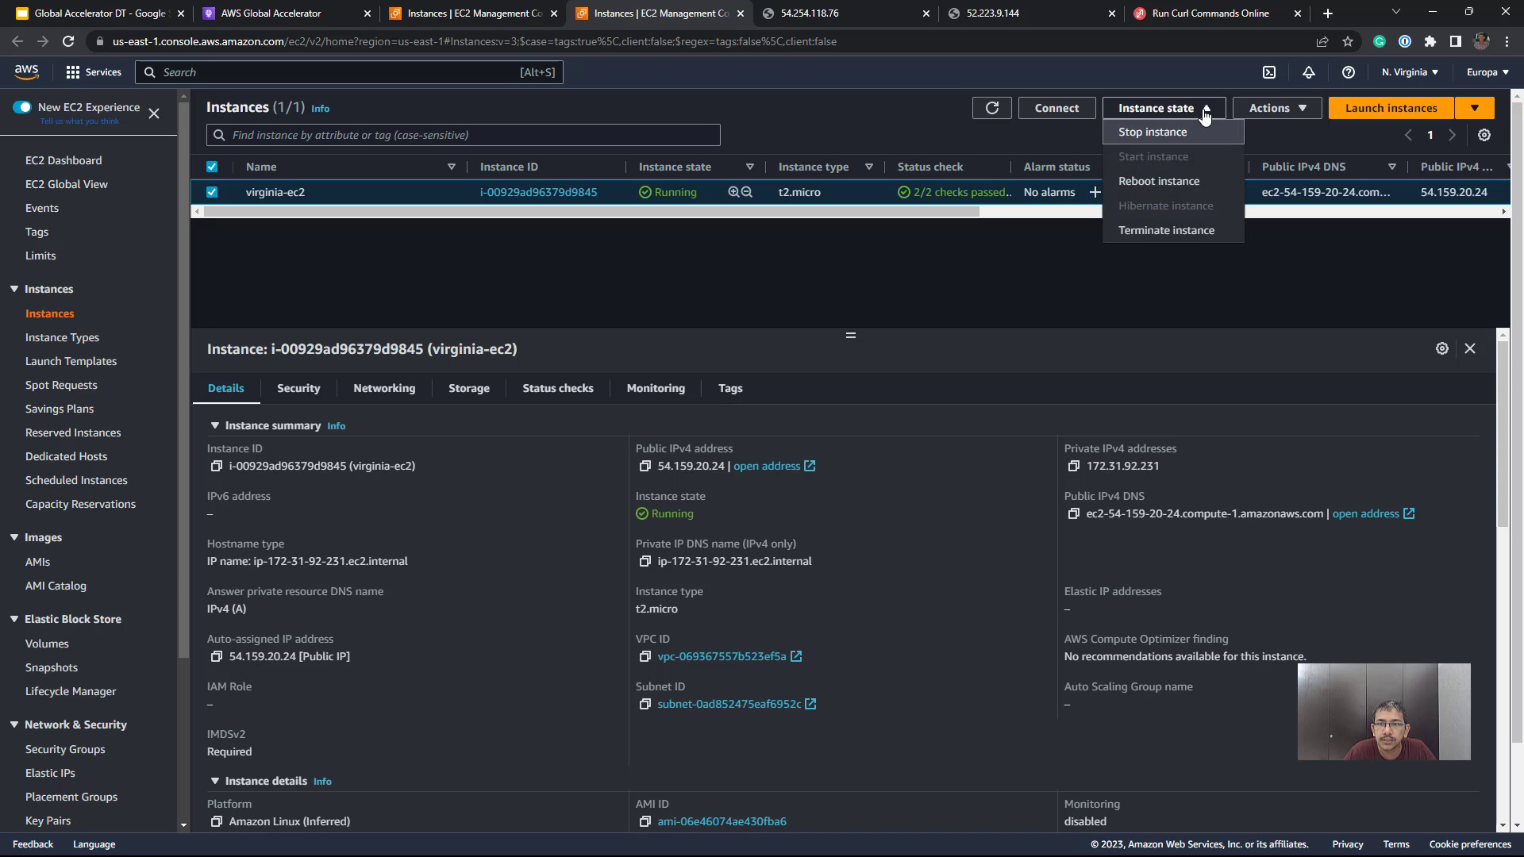
left_click(639, 276)
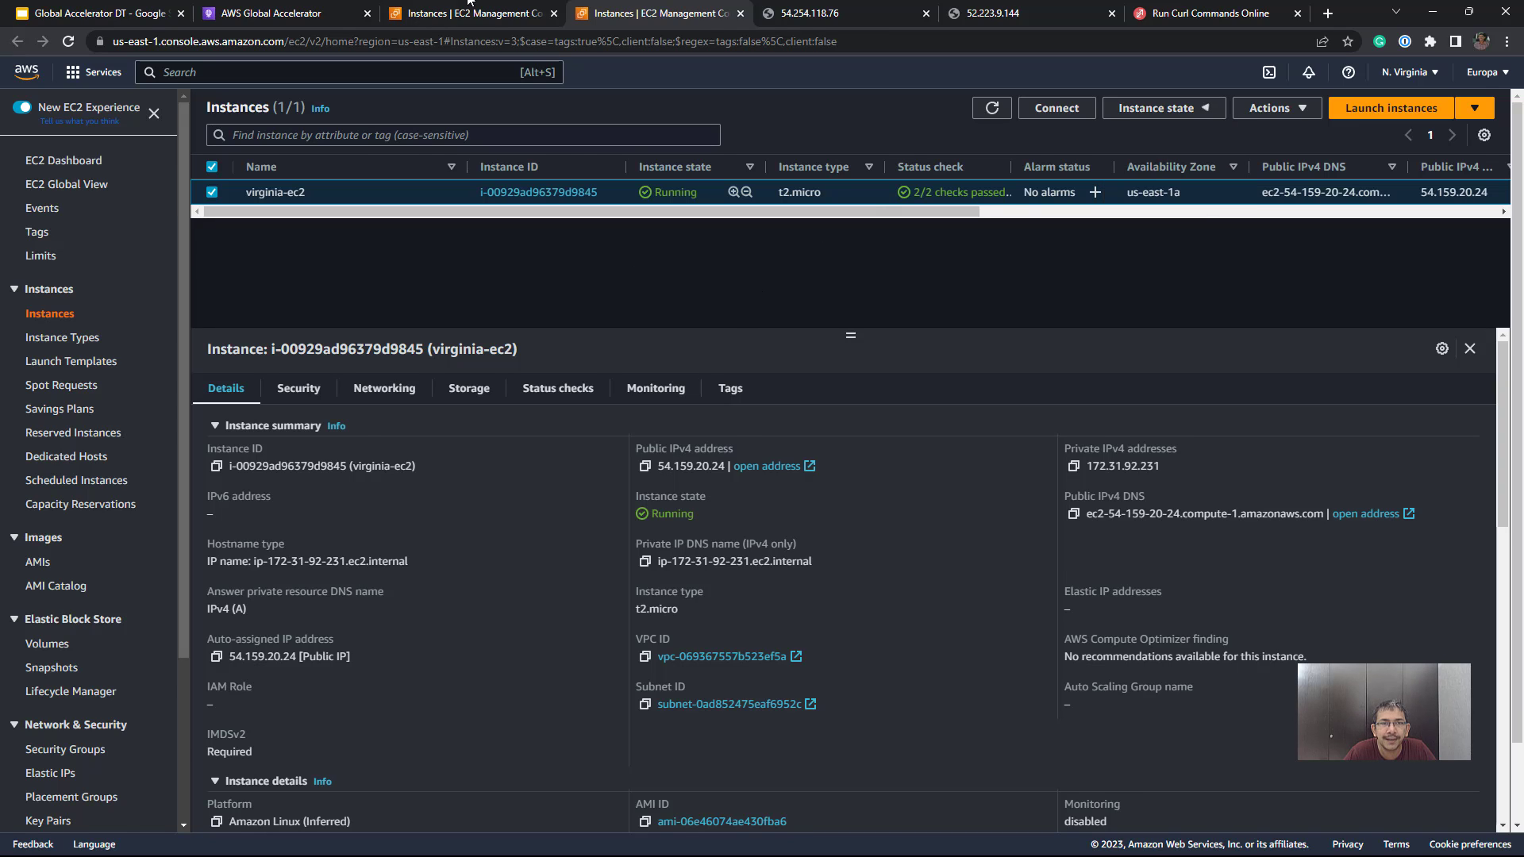
left_click(469, 4)
left_click(1159, 110)
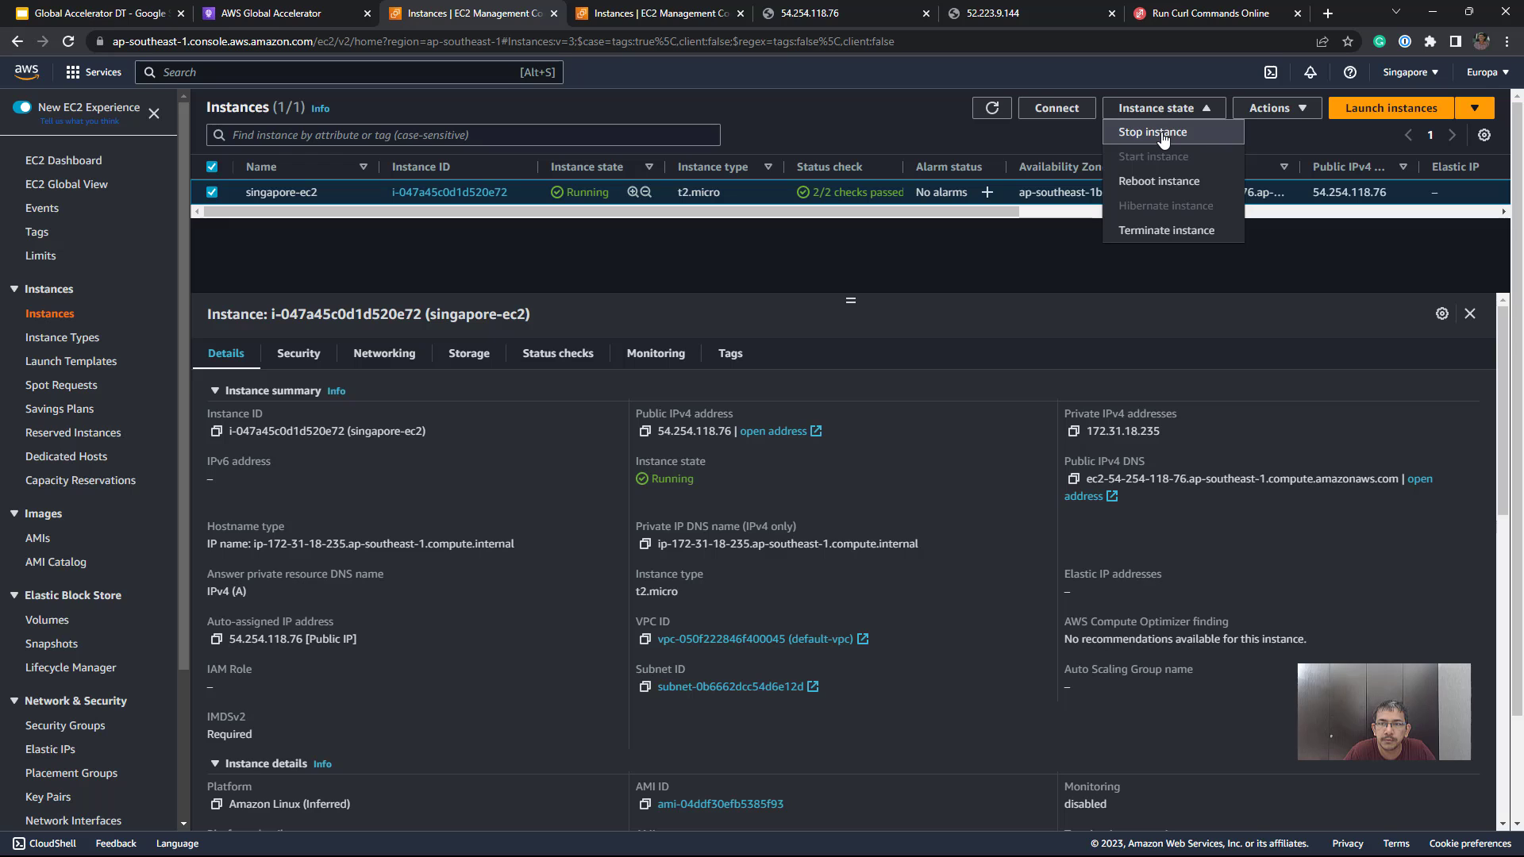
left_click(1160, 133)
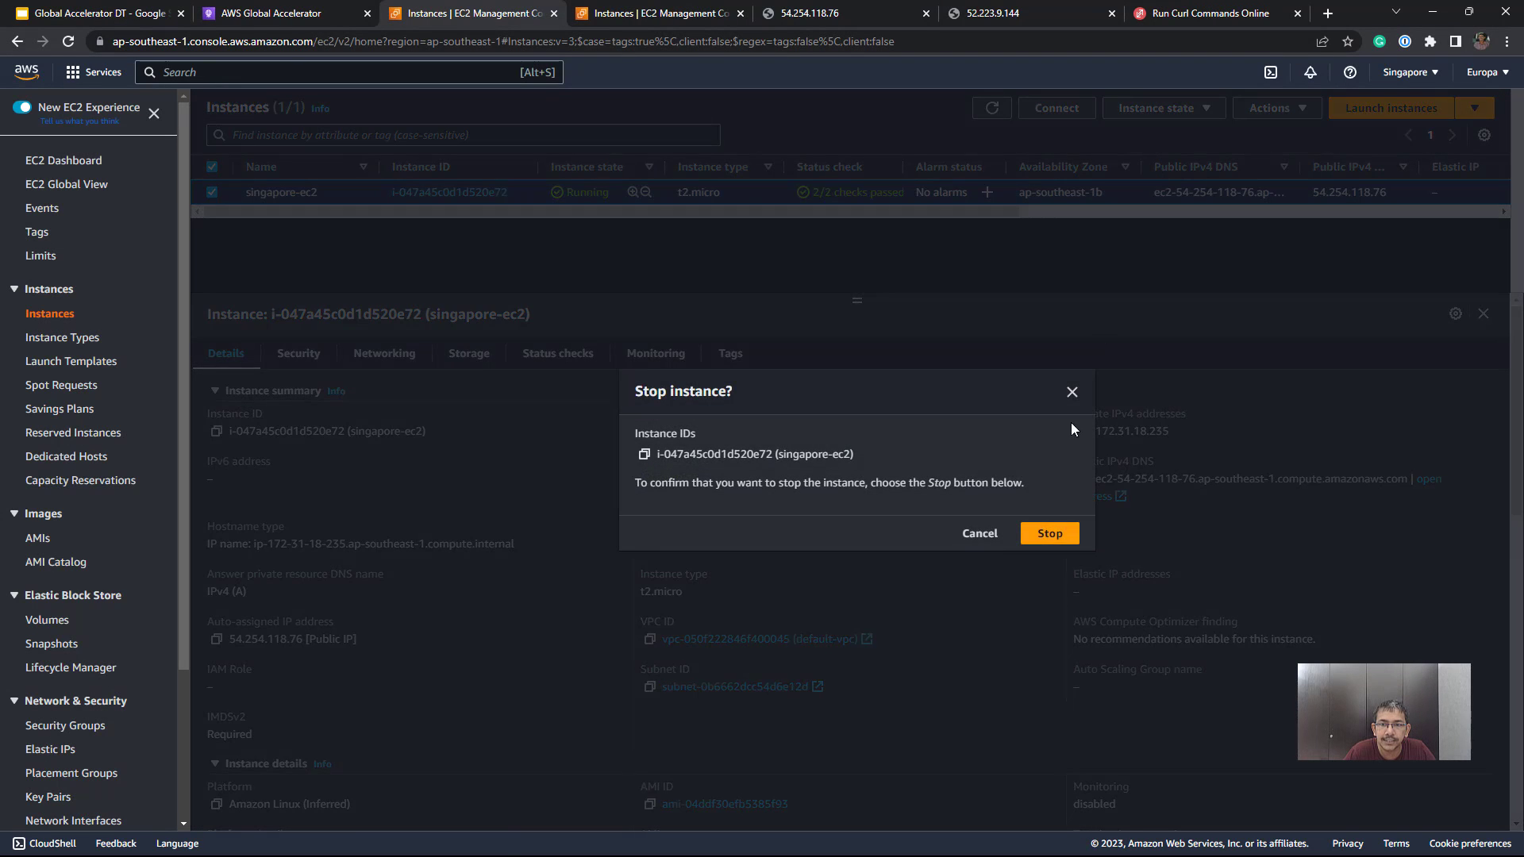
left_click(1040, 543)
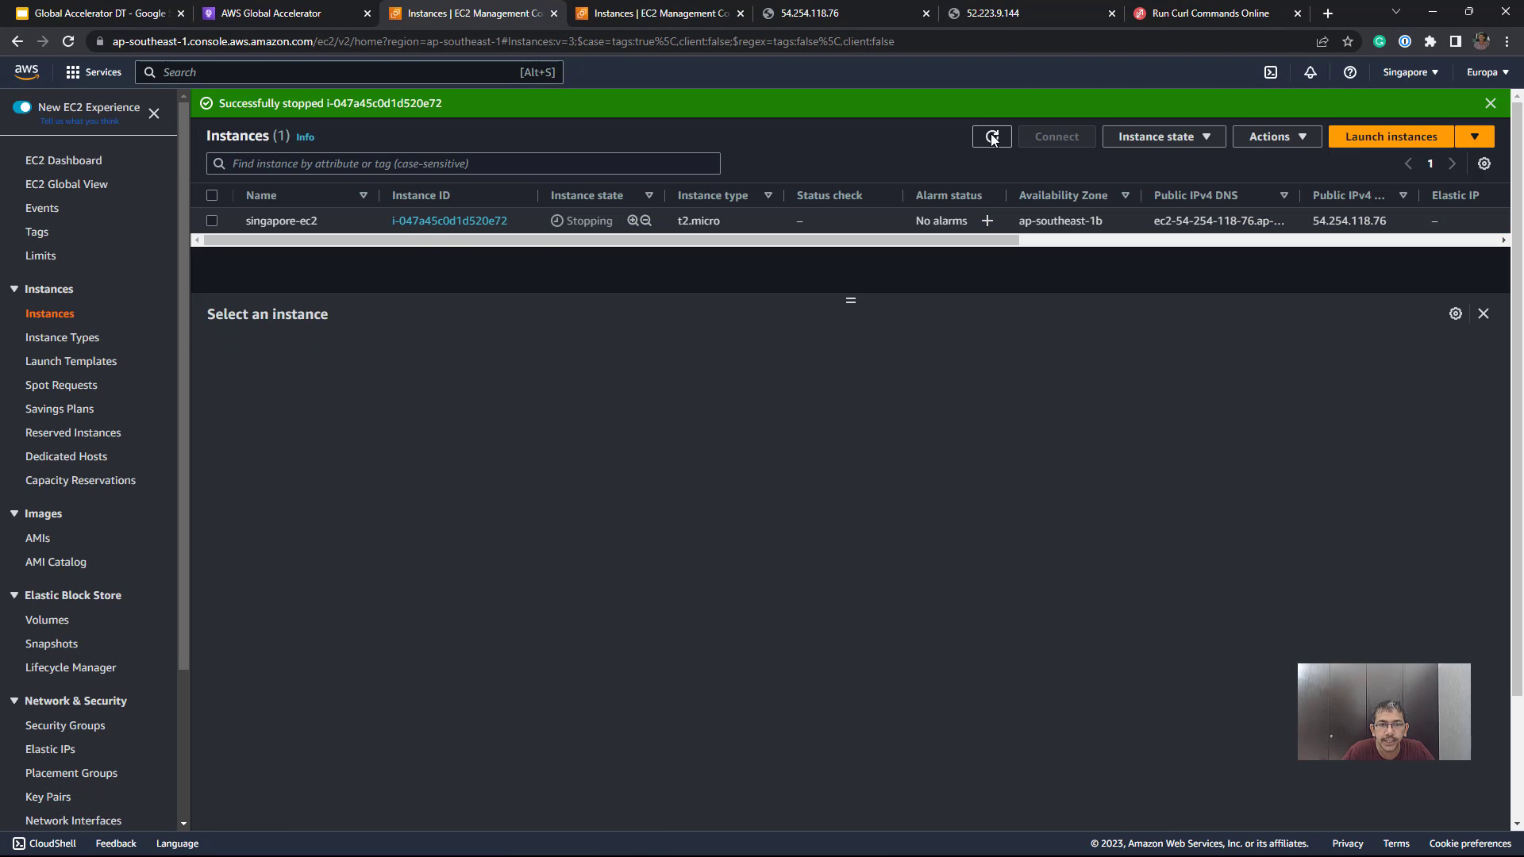
left_click(95, 12)
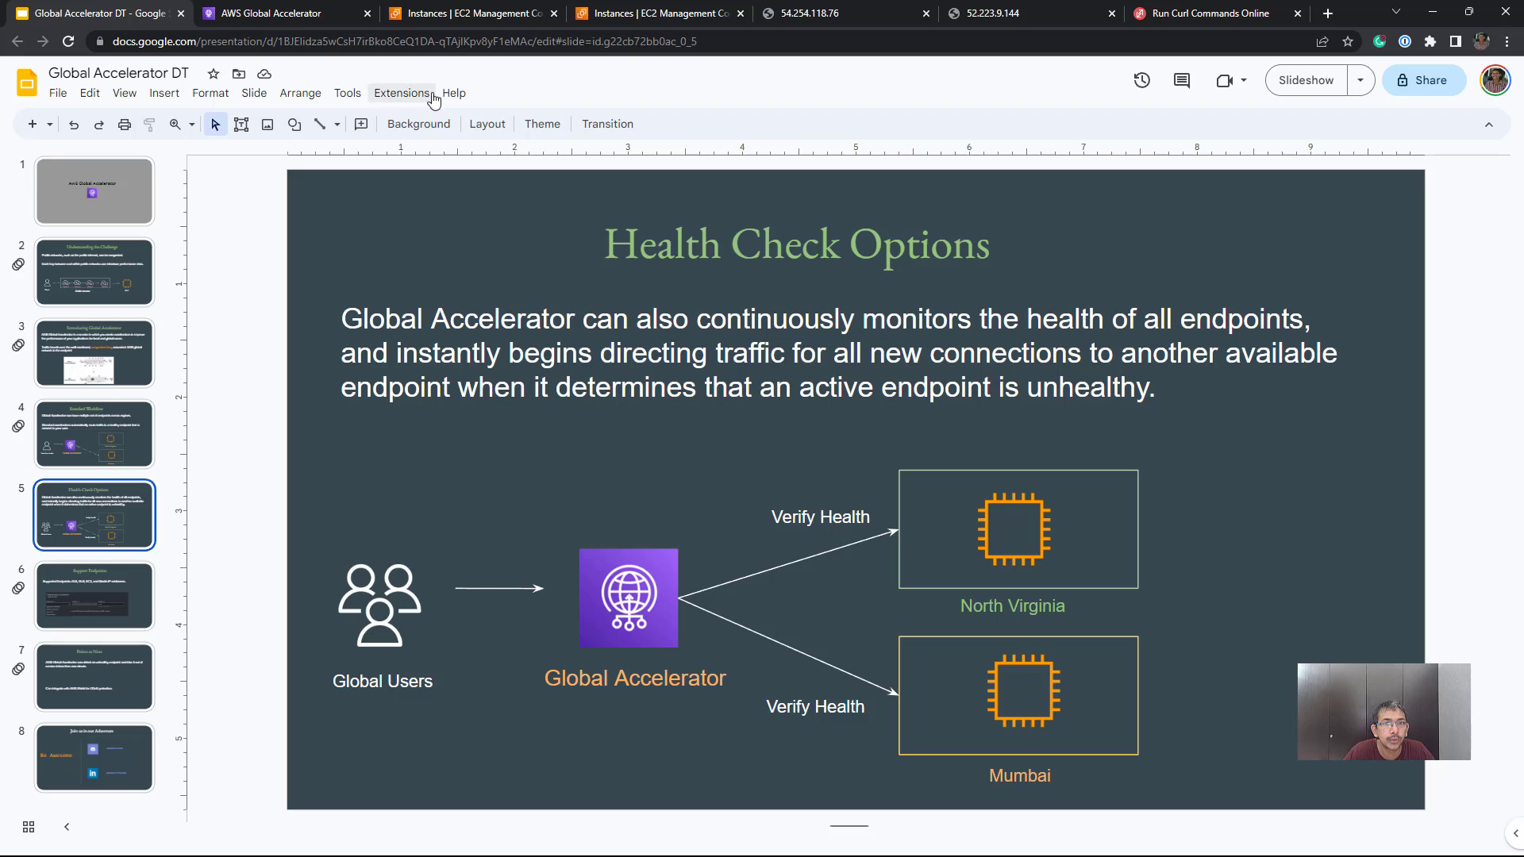
Run 'curl 52.223.9.144' in Command Prompt, which returns 'North Virginia Region'.
left_click(270, 13)
left_click_drag(596, 268, 668, 275)
key("ctrl+c")
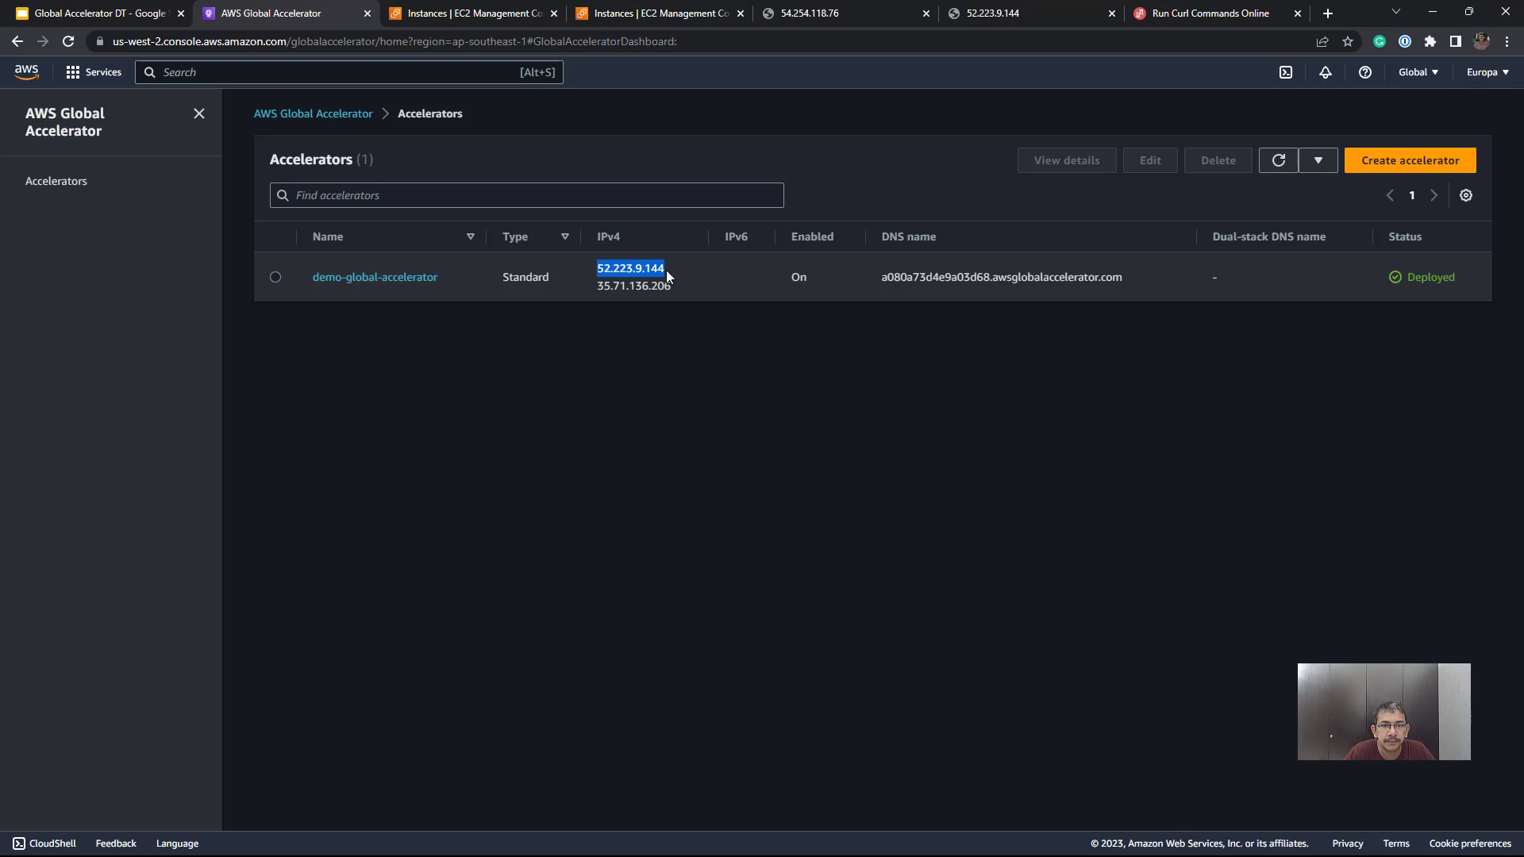
key("alt+Tab")
type("curl")
key("ctrl+v")
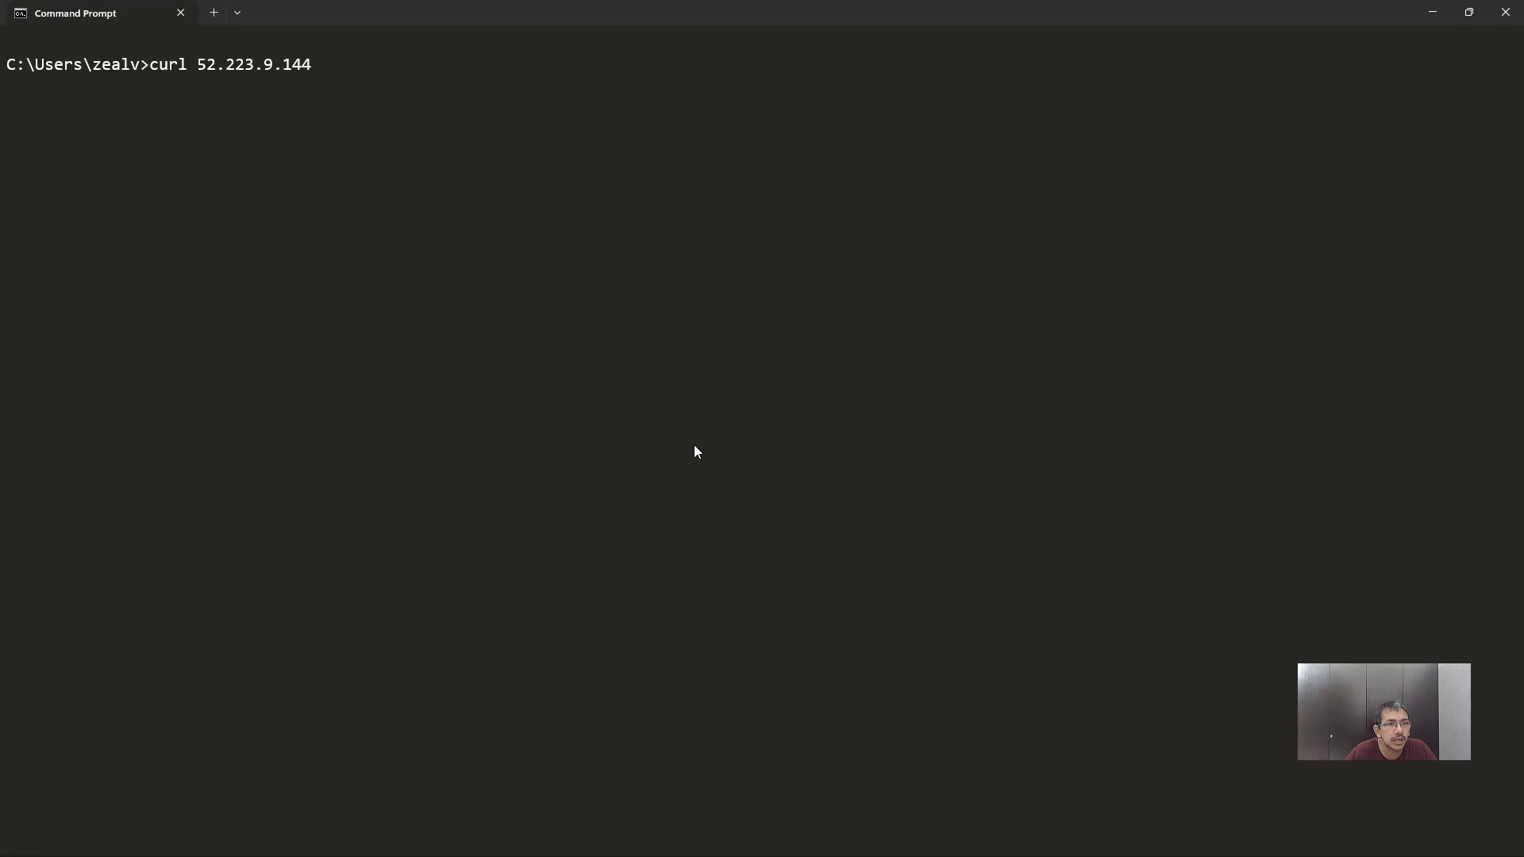
key("Return")
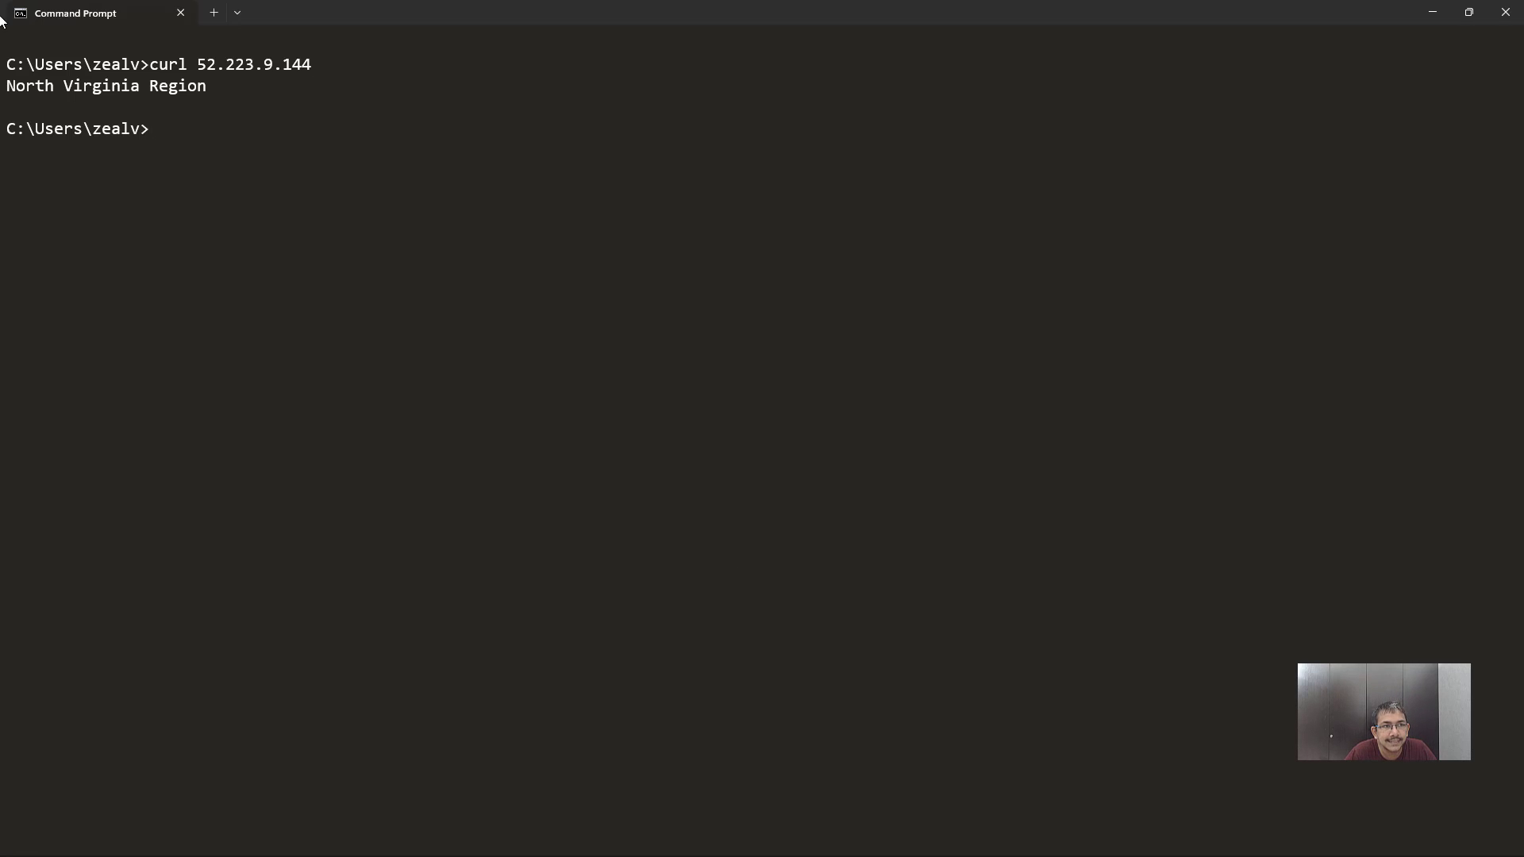
left_click_drag(3, 94, 189, 93)
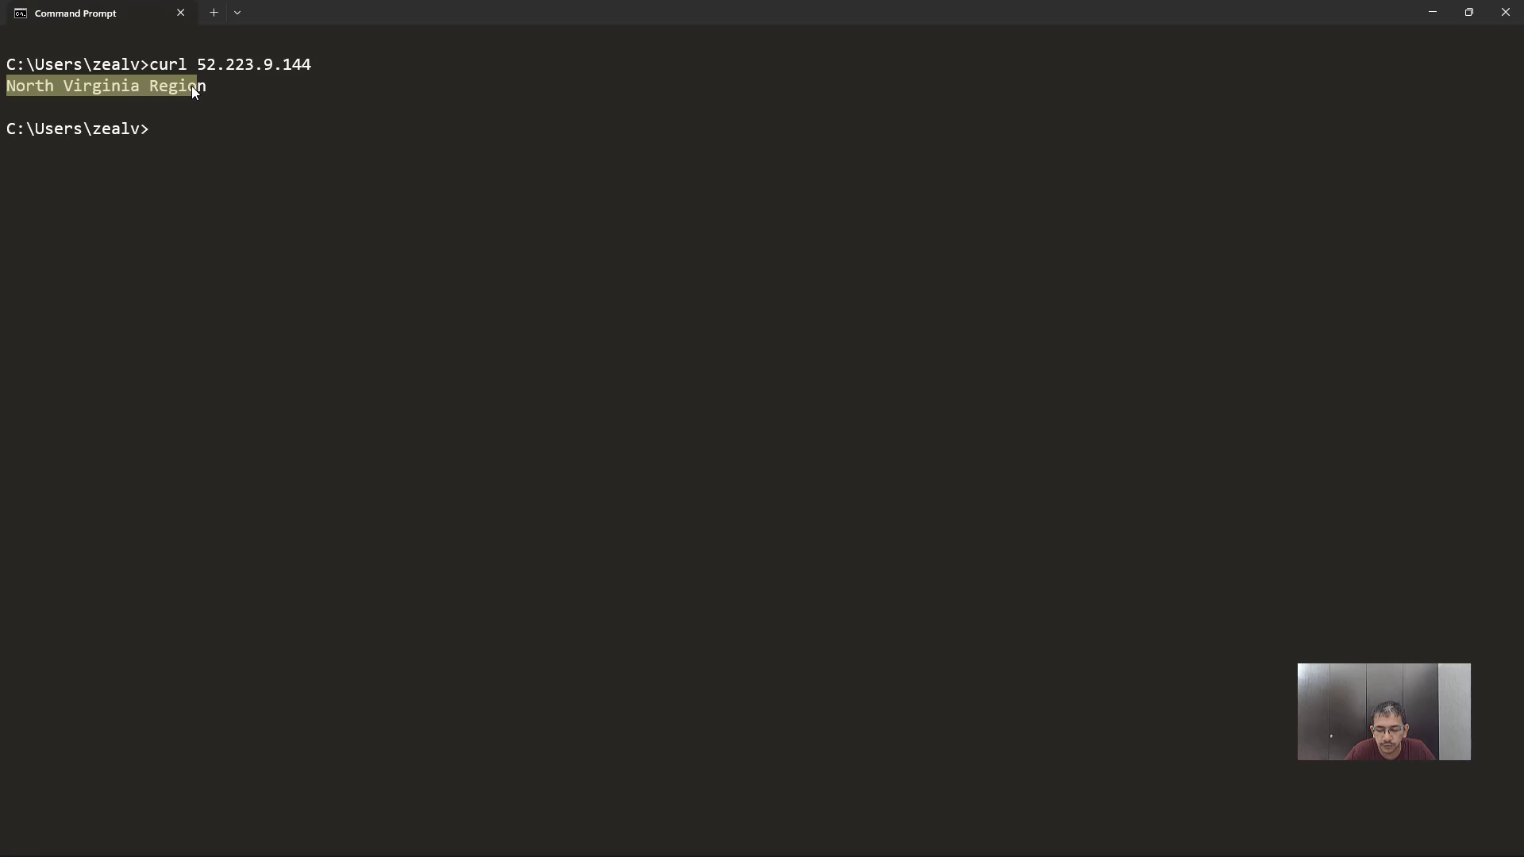
Rerun the curl 52.223.9.144 command two more times.
key("Up")
key("Return")
key("Up")
key("Return")
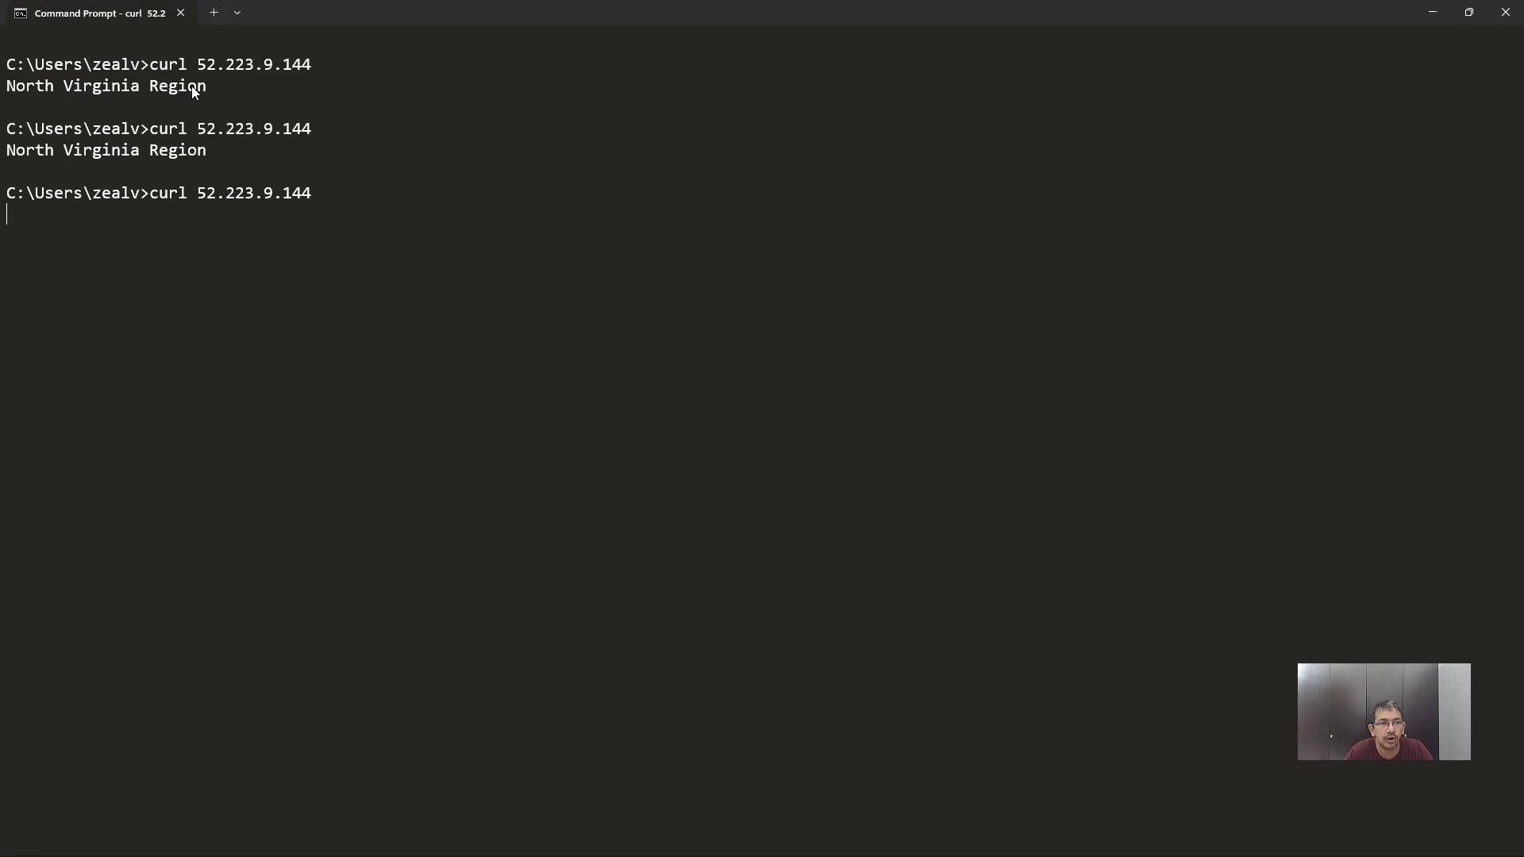